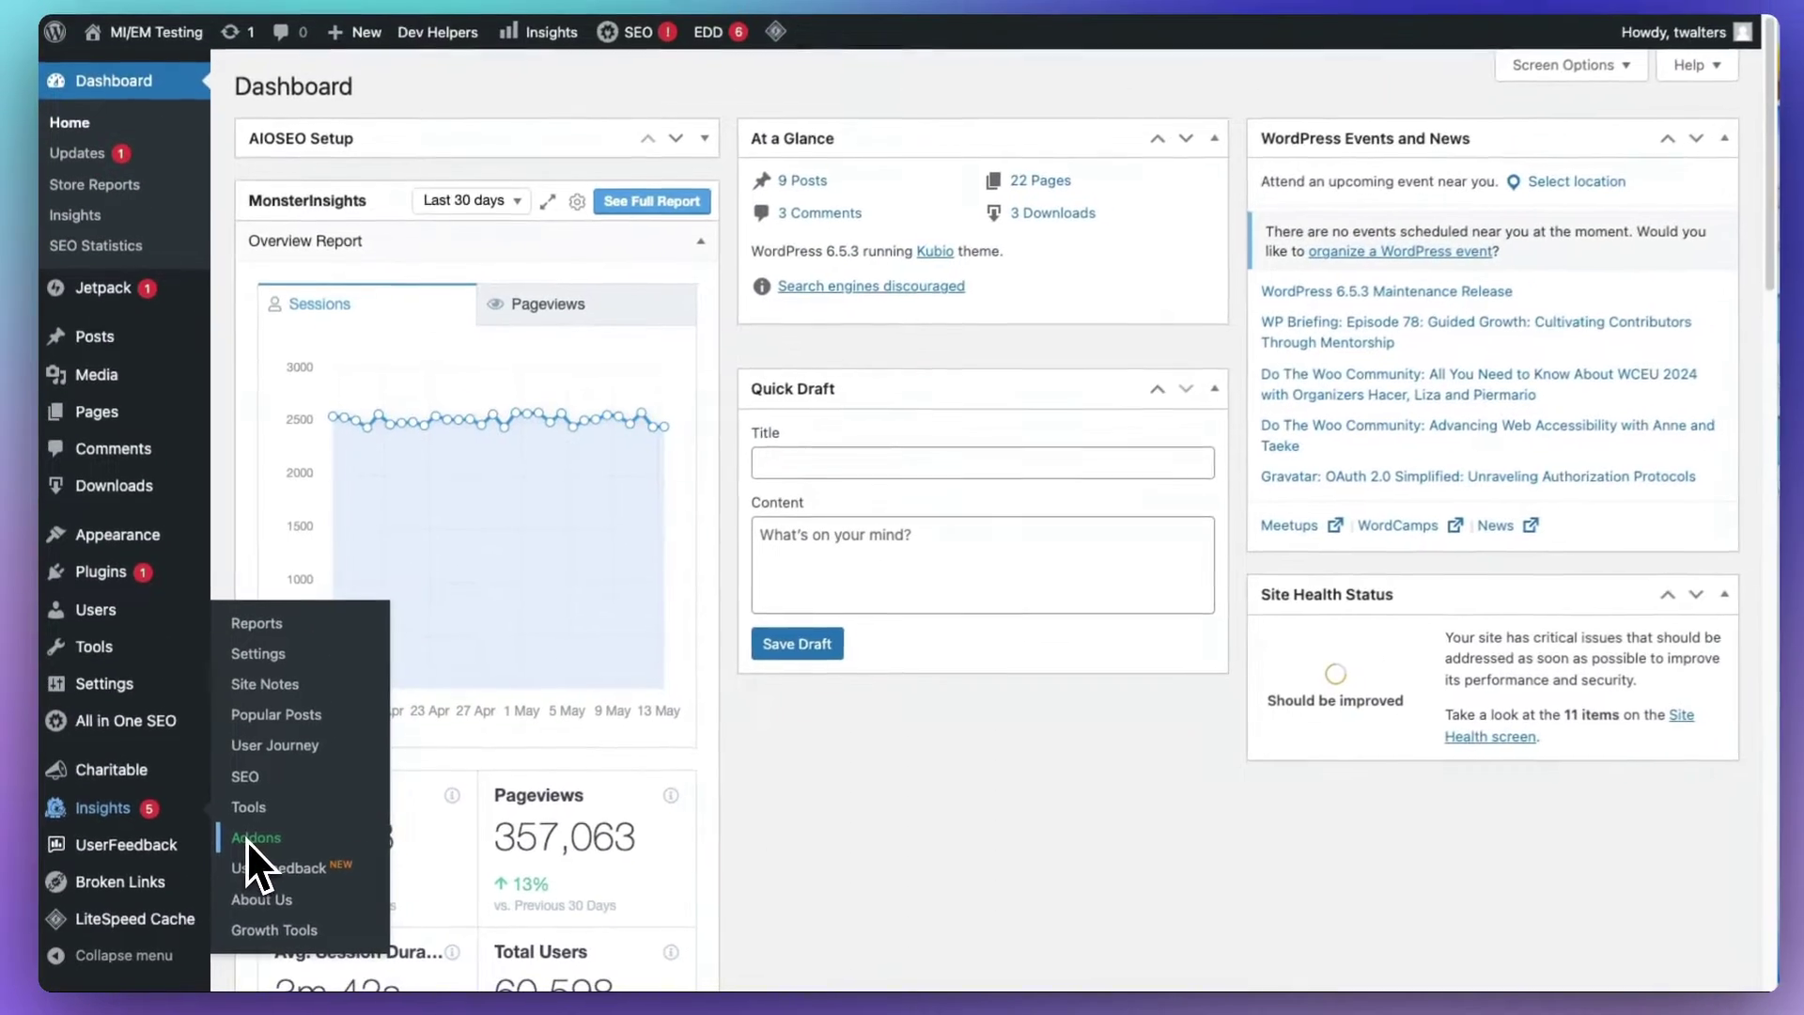
# Activate the PPC Tracking card on the MonsterInsights Addons page.
pyautogui.click(374, 738)
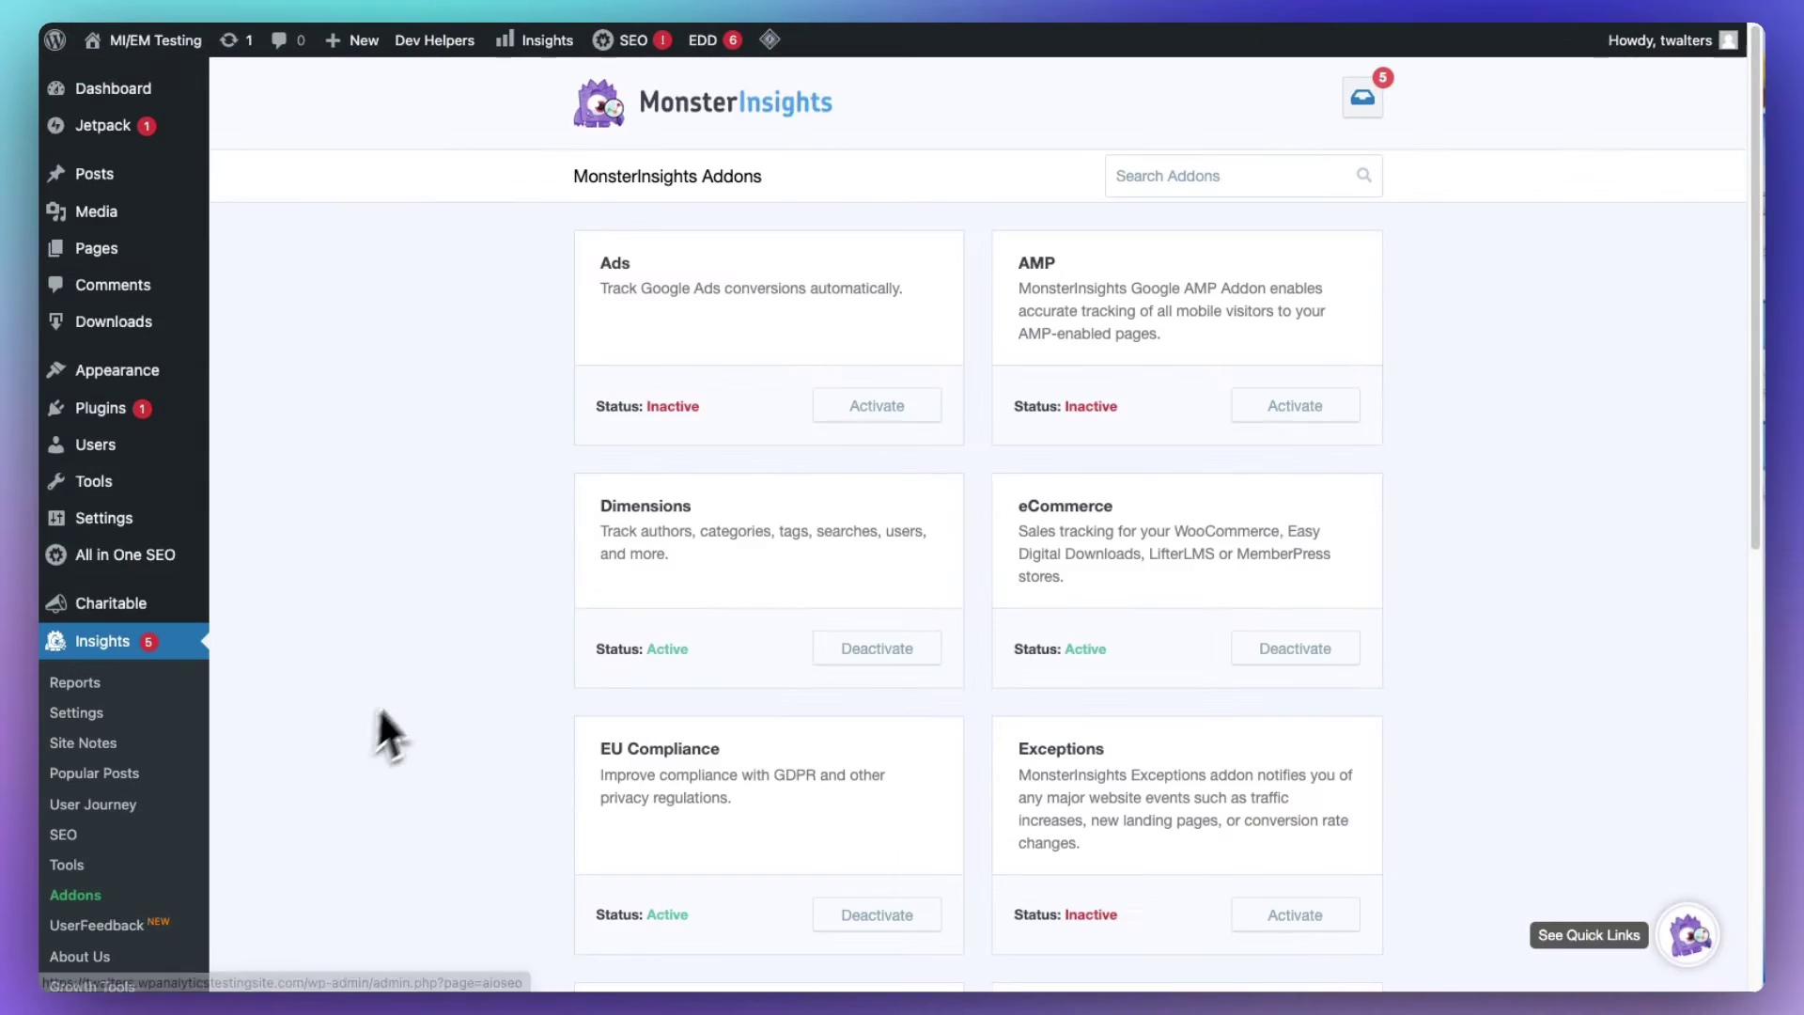
pyautogui.scroll(-1, 444, 649)
pyautogui.scroll(-1, 444, 649)
pyautogui.scroll(-3, 444, 648)
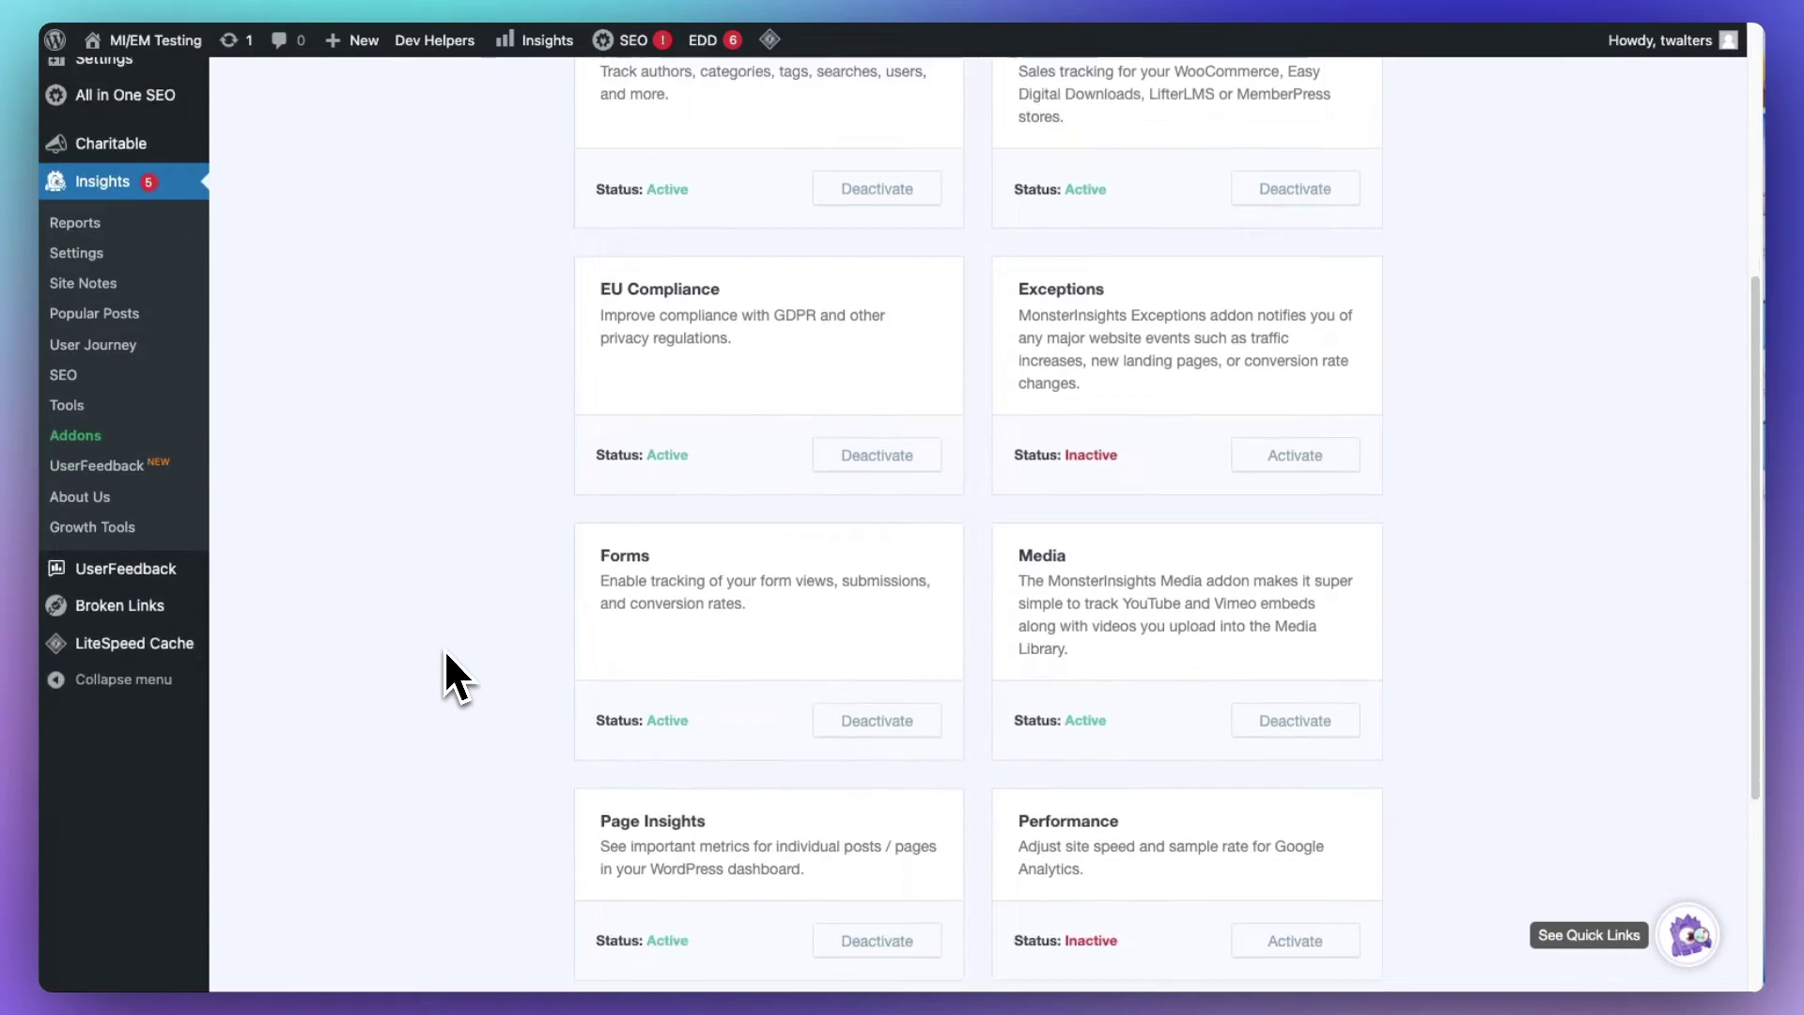
pyautogui.scroll(-3, 444, 648)
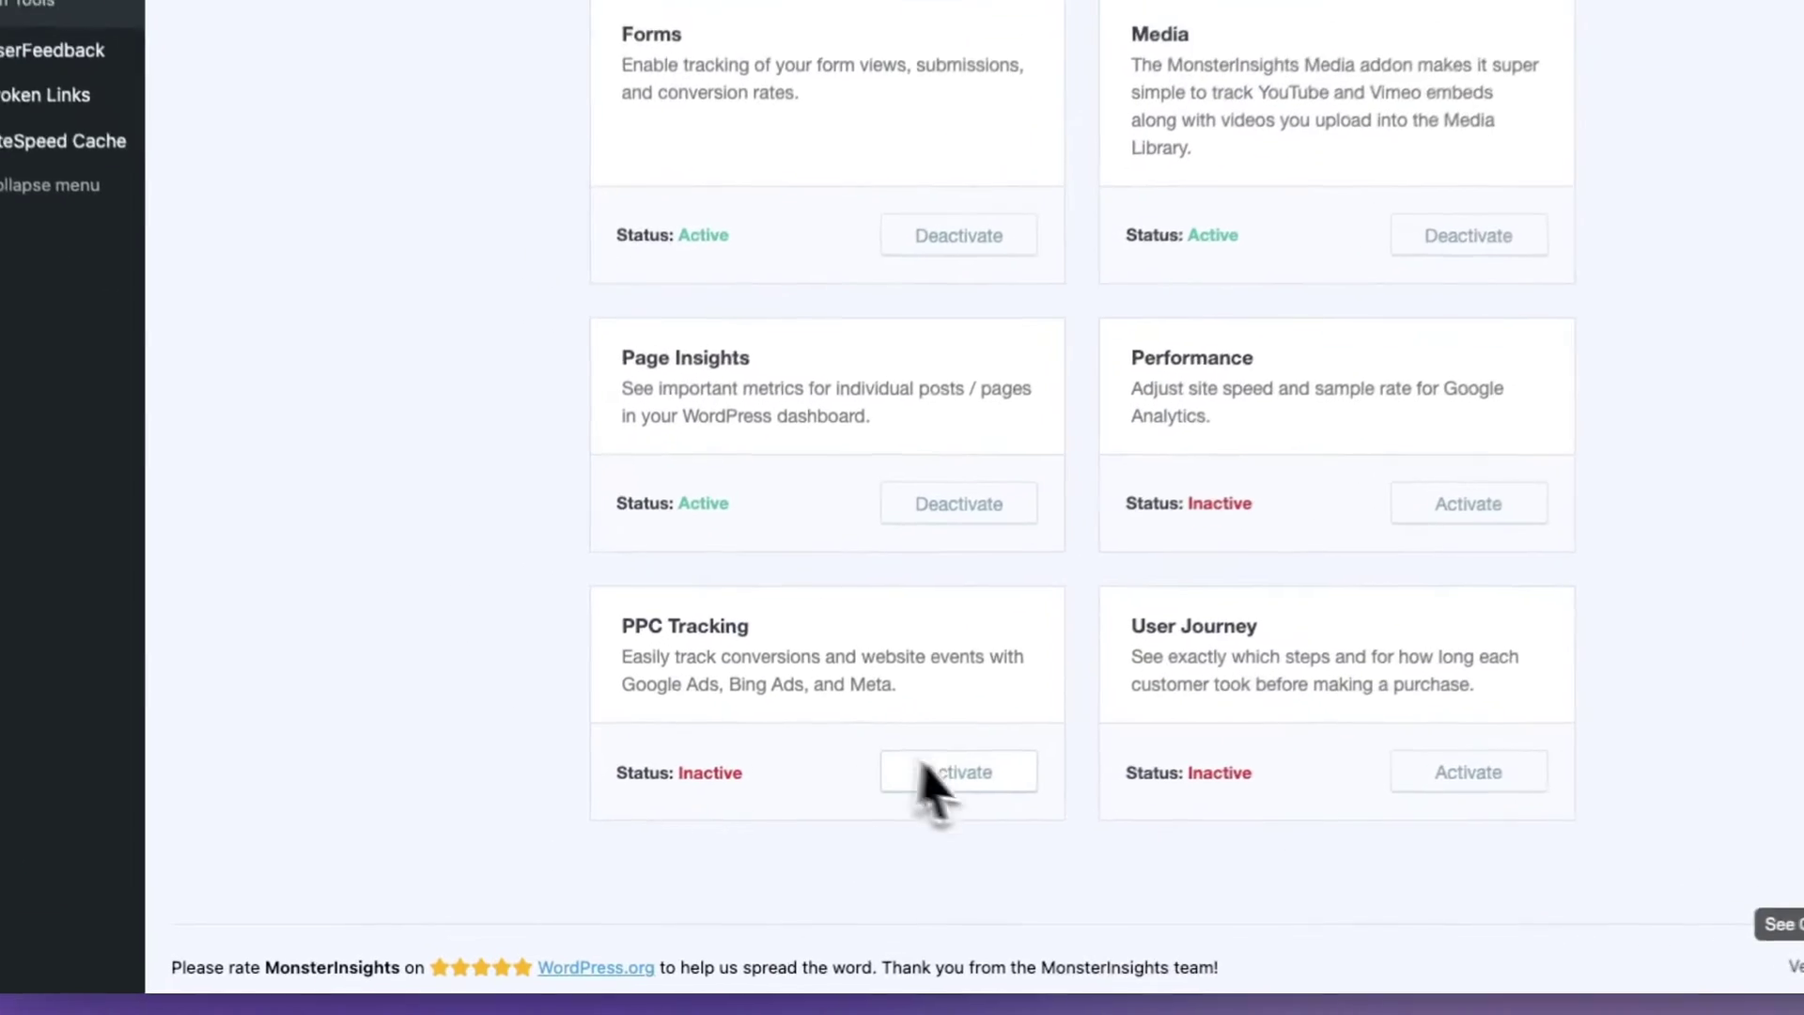
pyautogui.click(972, 780)
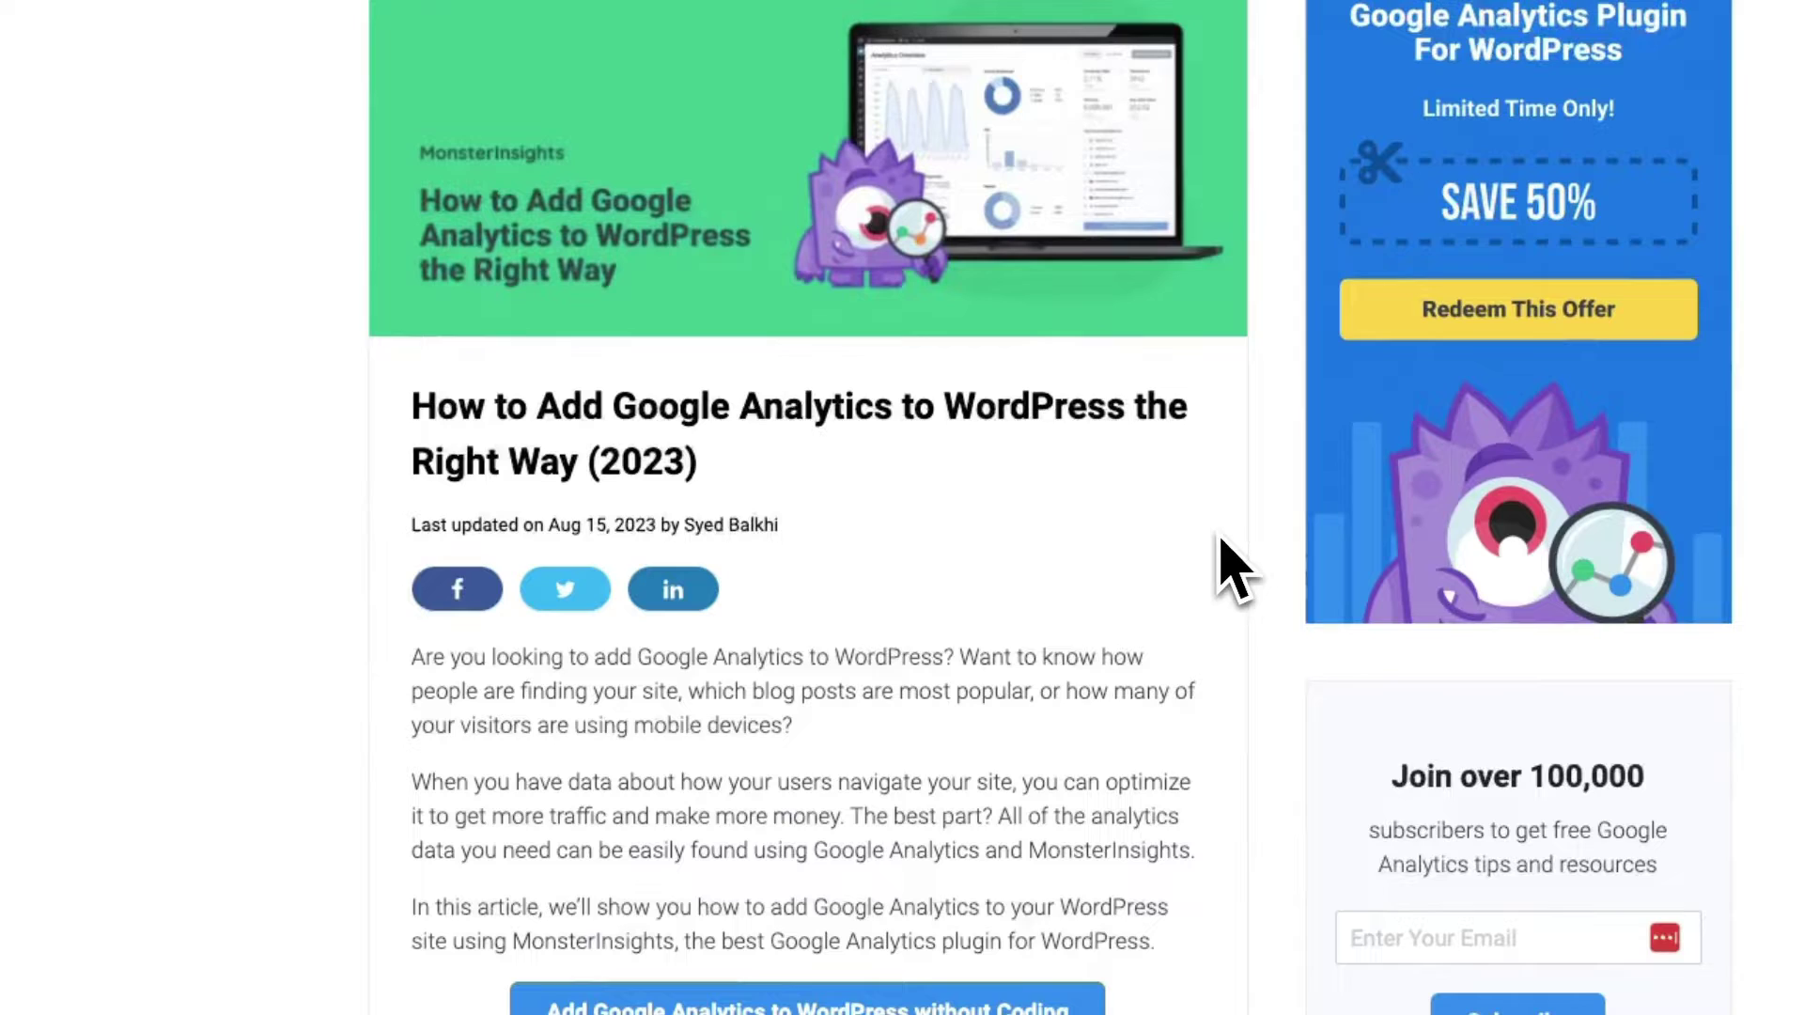
pyautogui.scroll(-1, 1222, 564)
pyautogui.scroll(-1, 1220, 564)
pyautogui.scroll(-1, 1217, 563)
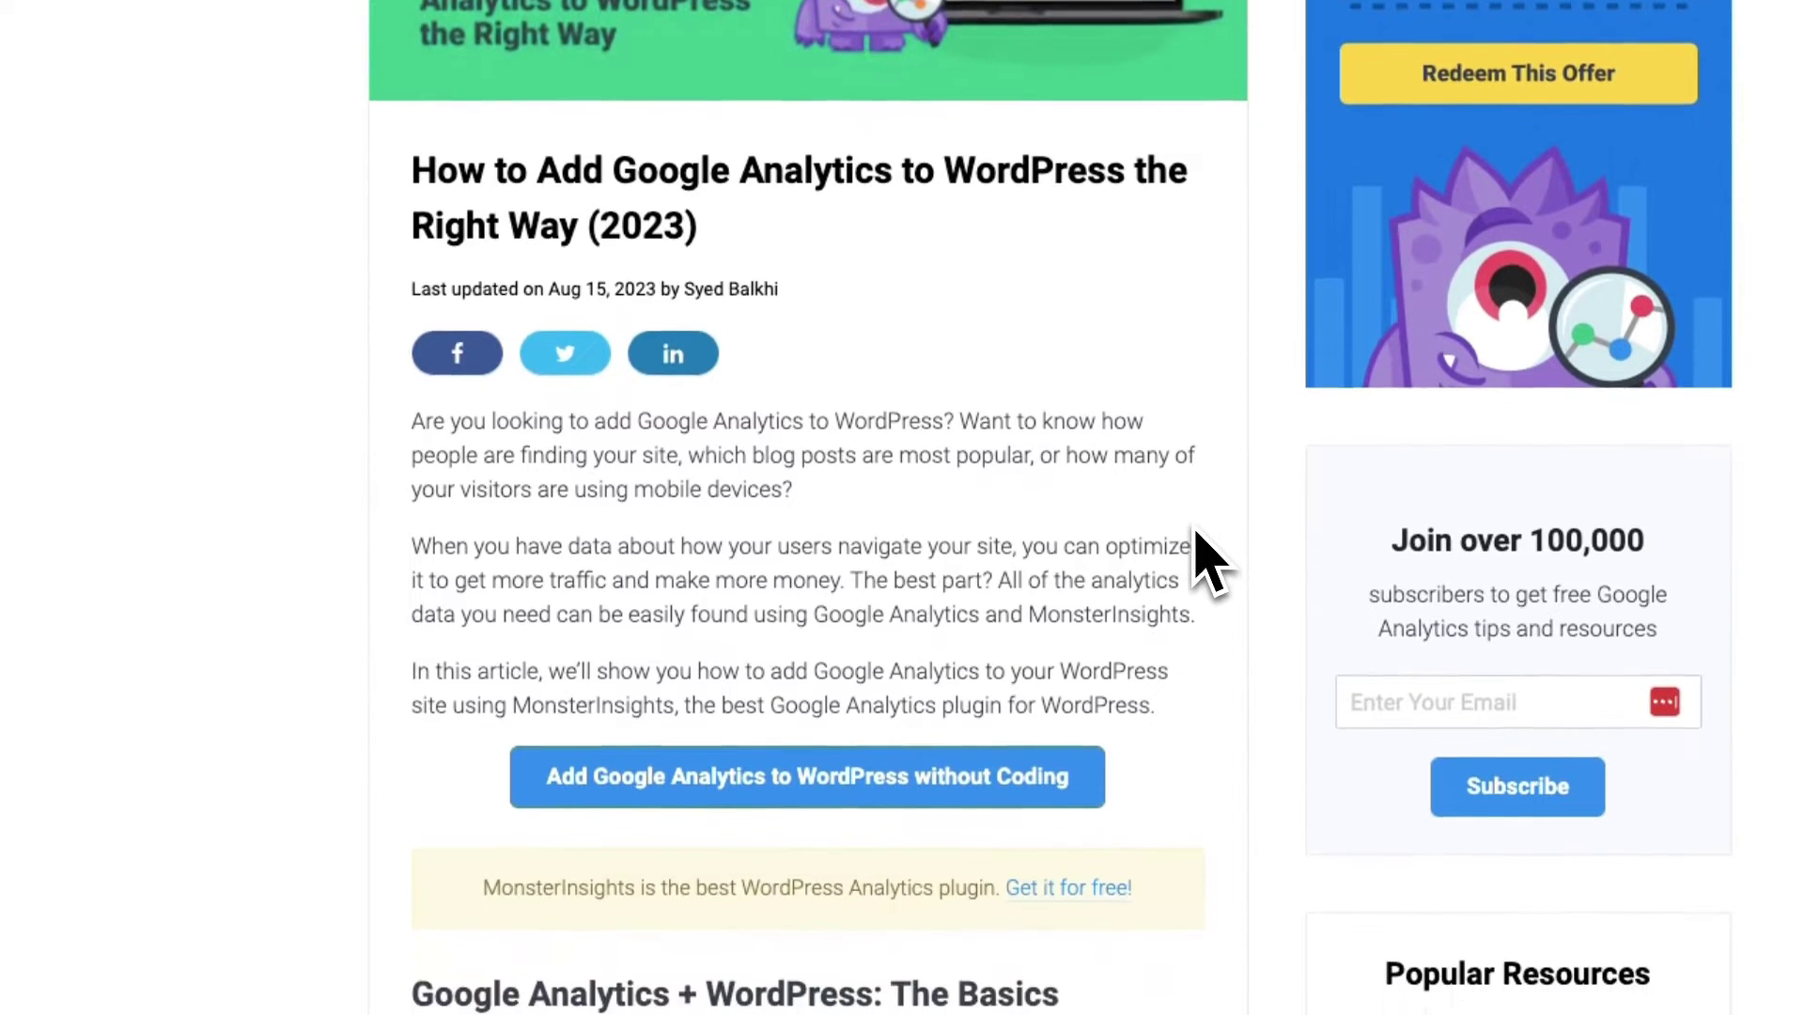
pyautogui.scroll(-1, 1213, 563)
pyautogui.scroll(-1, 1198, 532)
pyautogui.scroll(-1, 1198, 532)
pyautogui.scroll(-1, 1197, 532)
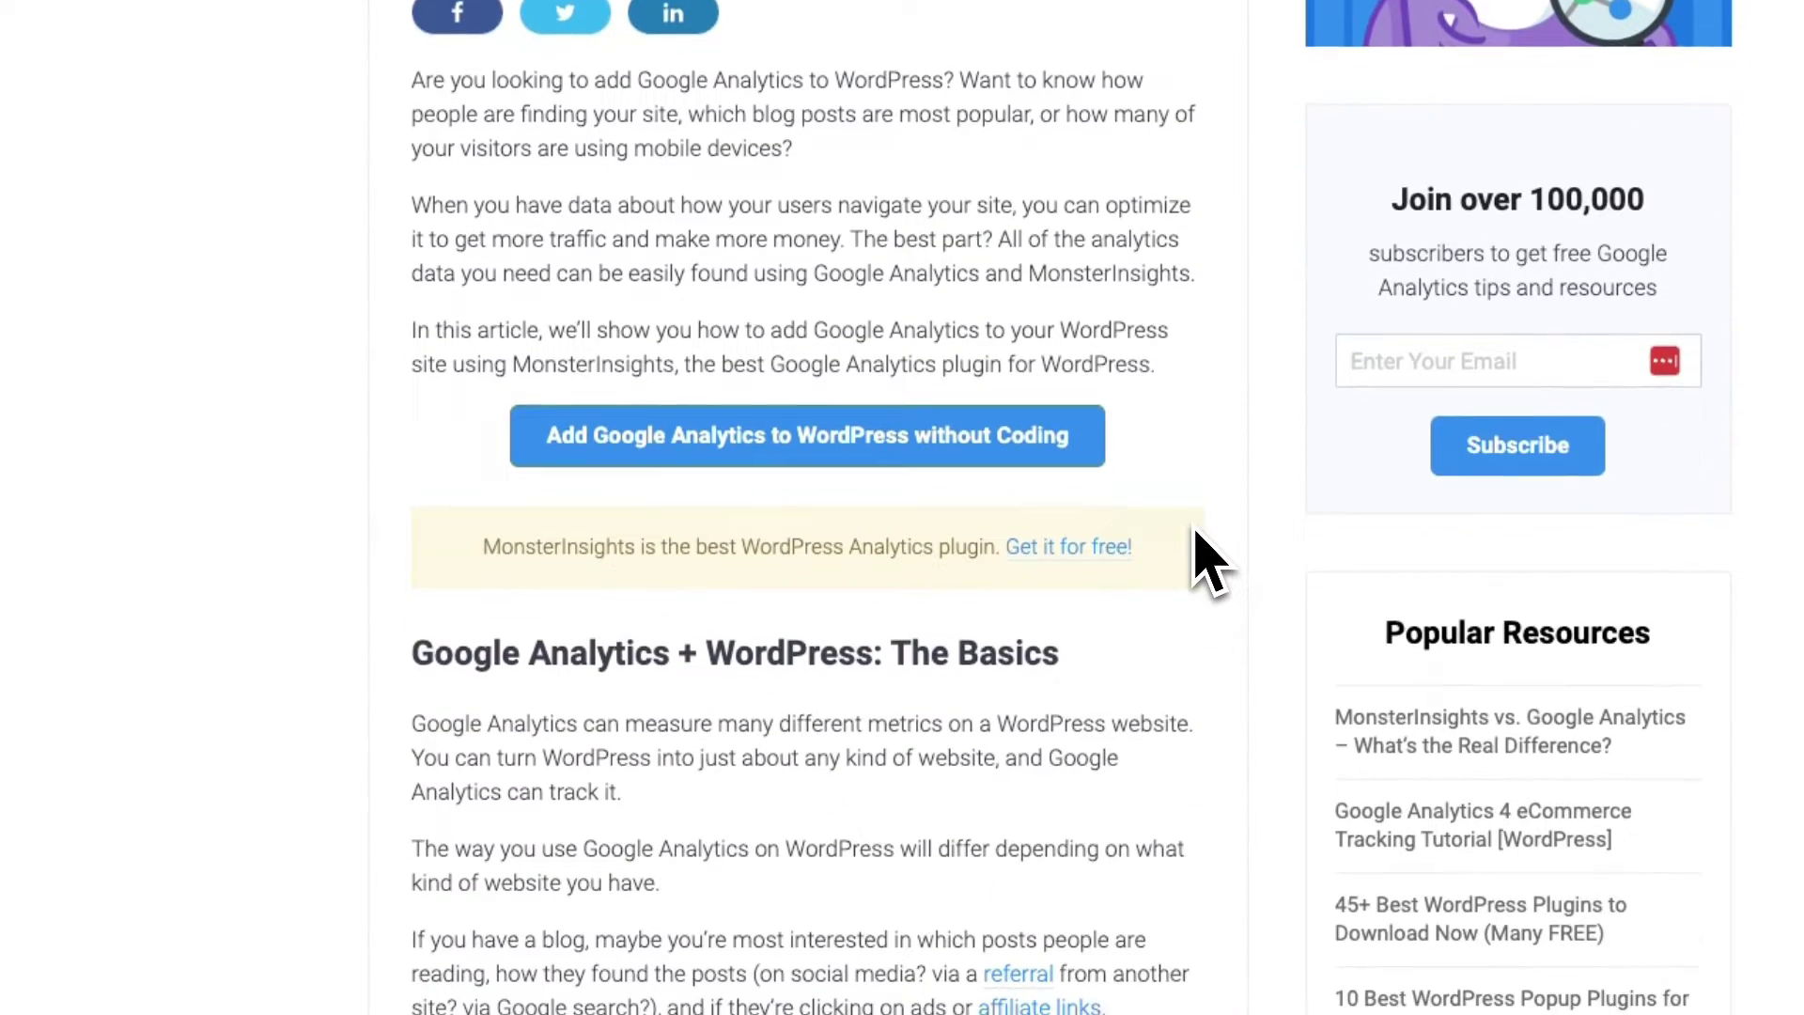
pyautogui.scroll(-1, 1197, 532)
pyautogui.scroll(-1, 1198, 532)
pyautogui.scroll(-1, 1197, 532)
pyautogui.scroll(-1, 1198, 532)
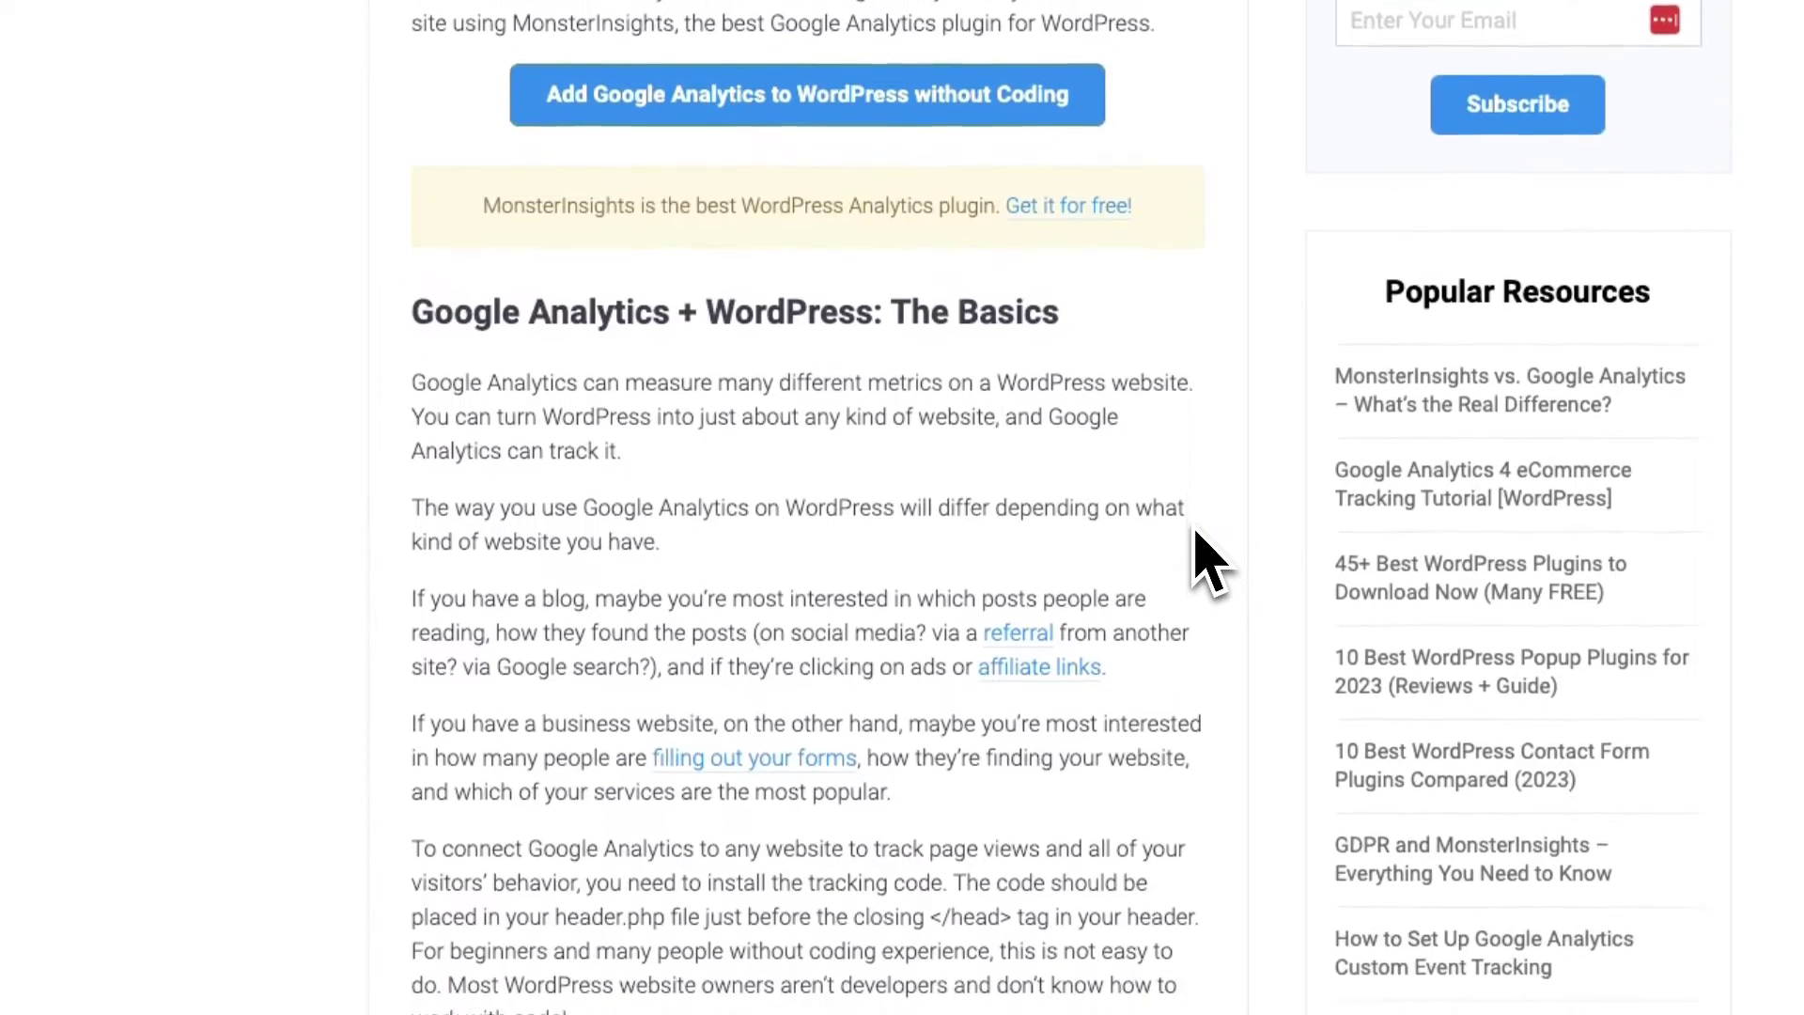
pyautogui.scroll(-1, 1198, 532)
pyautogui.scroll(-1, 1197, 532)
pyautogui.scroll(-1, 1198, 532)
pyautogui.scroll(-1, 1198, 532)
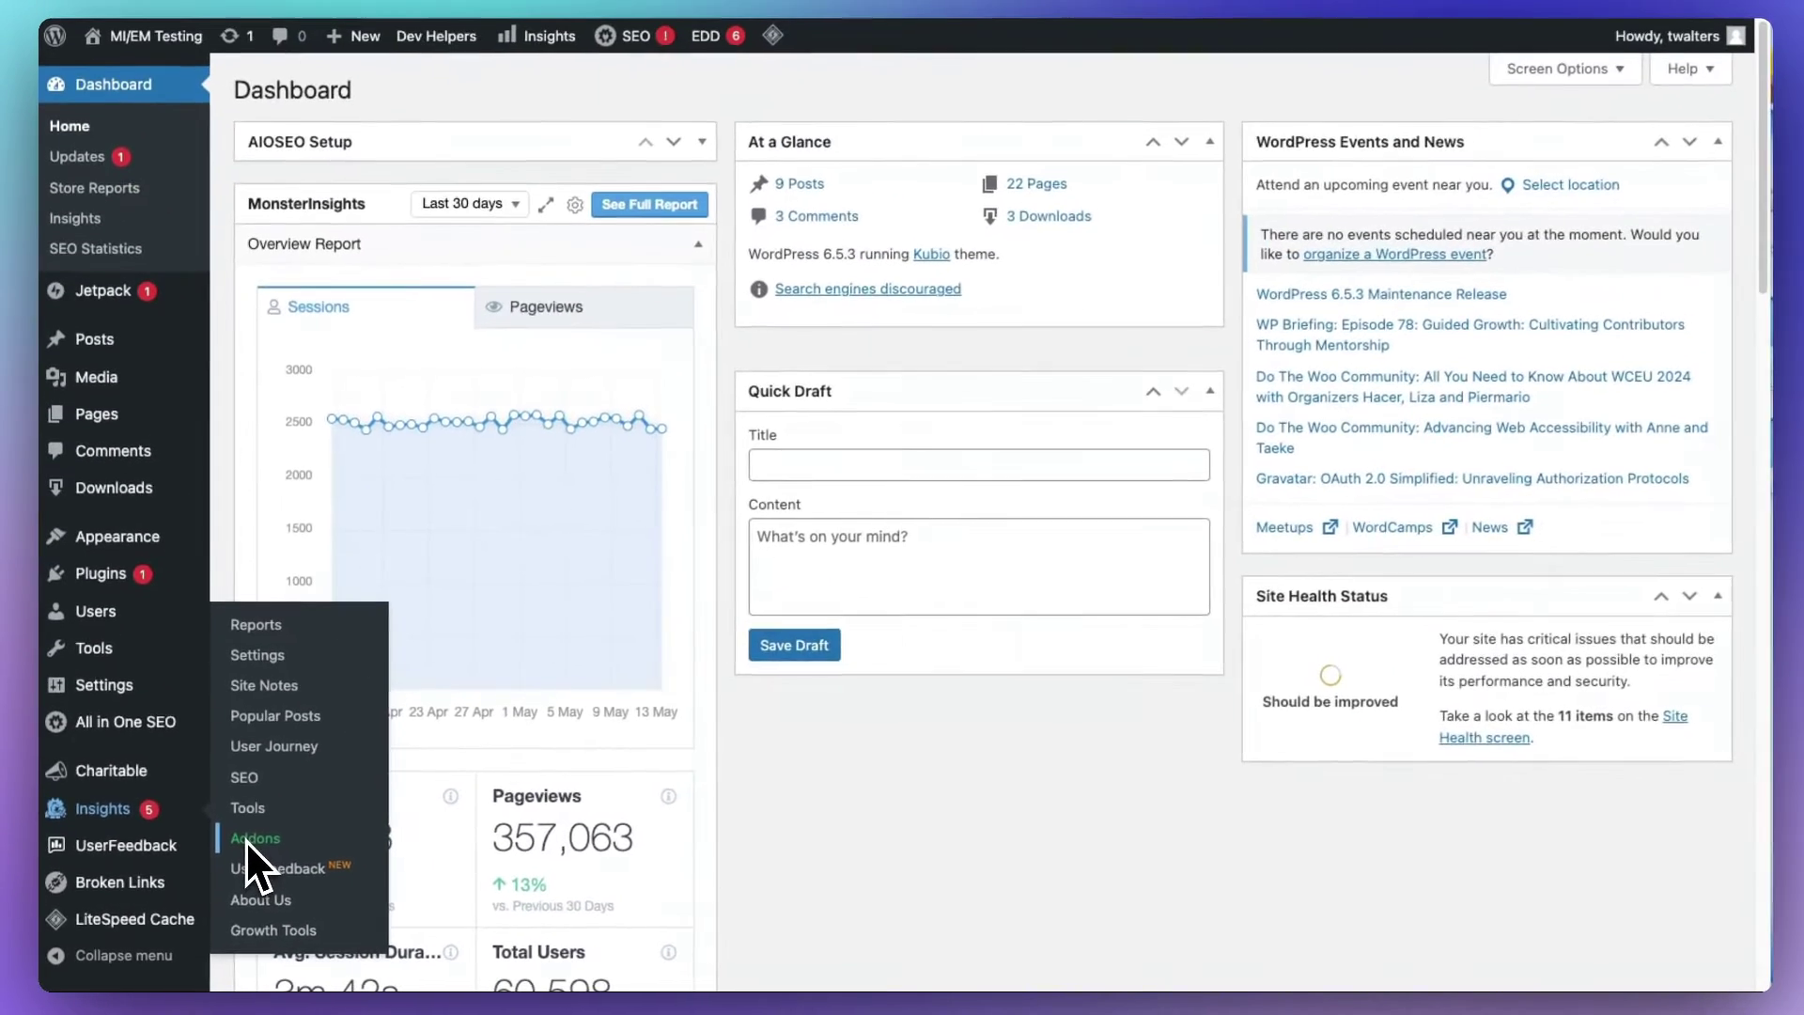
# Activate the PPC Tracking card again on the Insights Addons list.
pyautogui.click(374, 736)
pyautogui.scroll(-1, 443, 650)
pyautogui.scroll(-4, 444, 648)
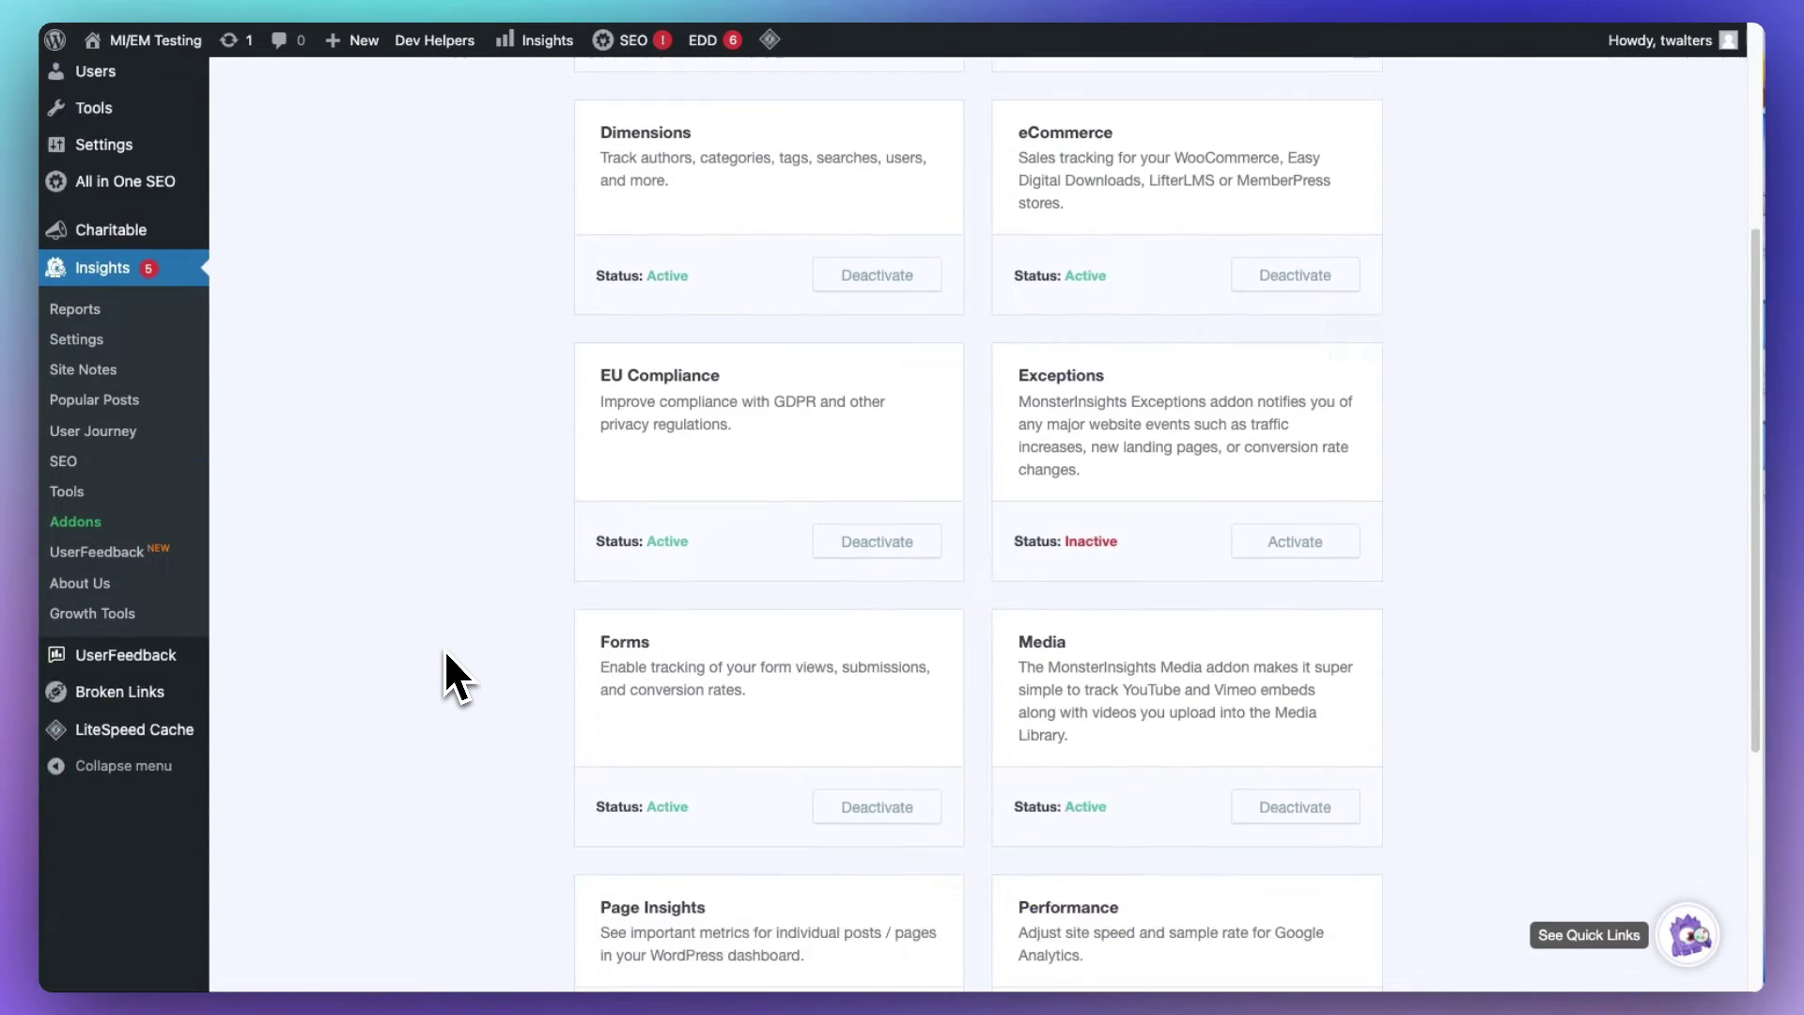
pyautogui.scroll(-5, 444, 649)
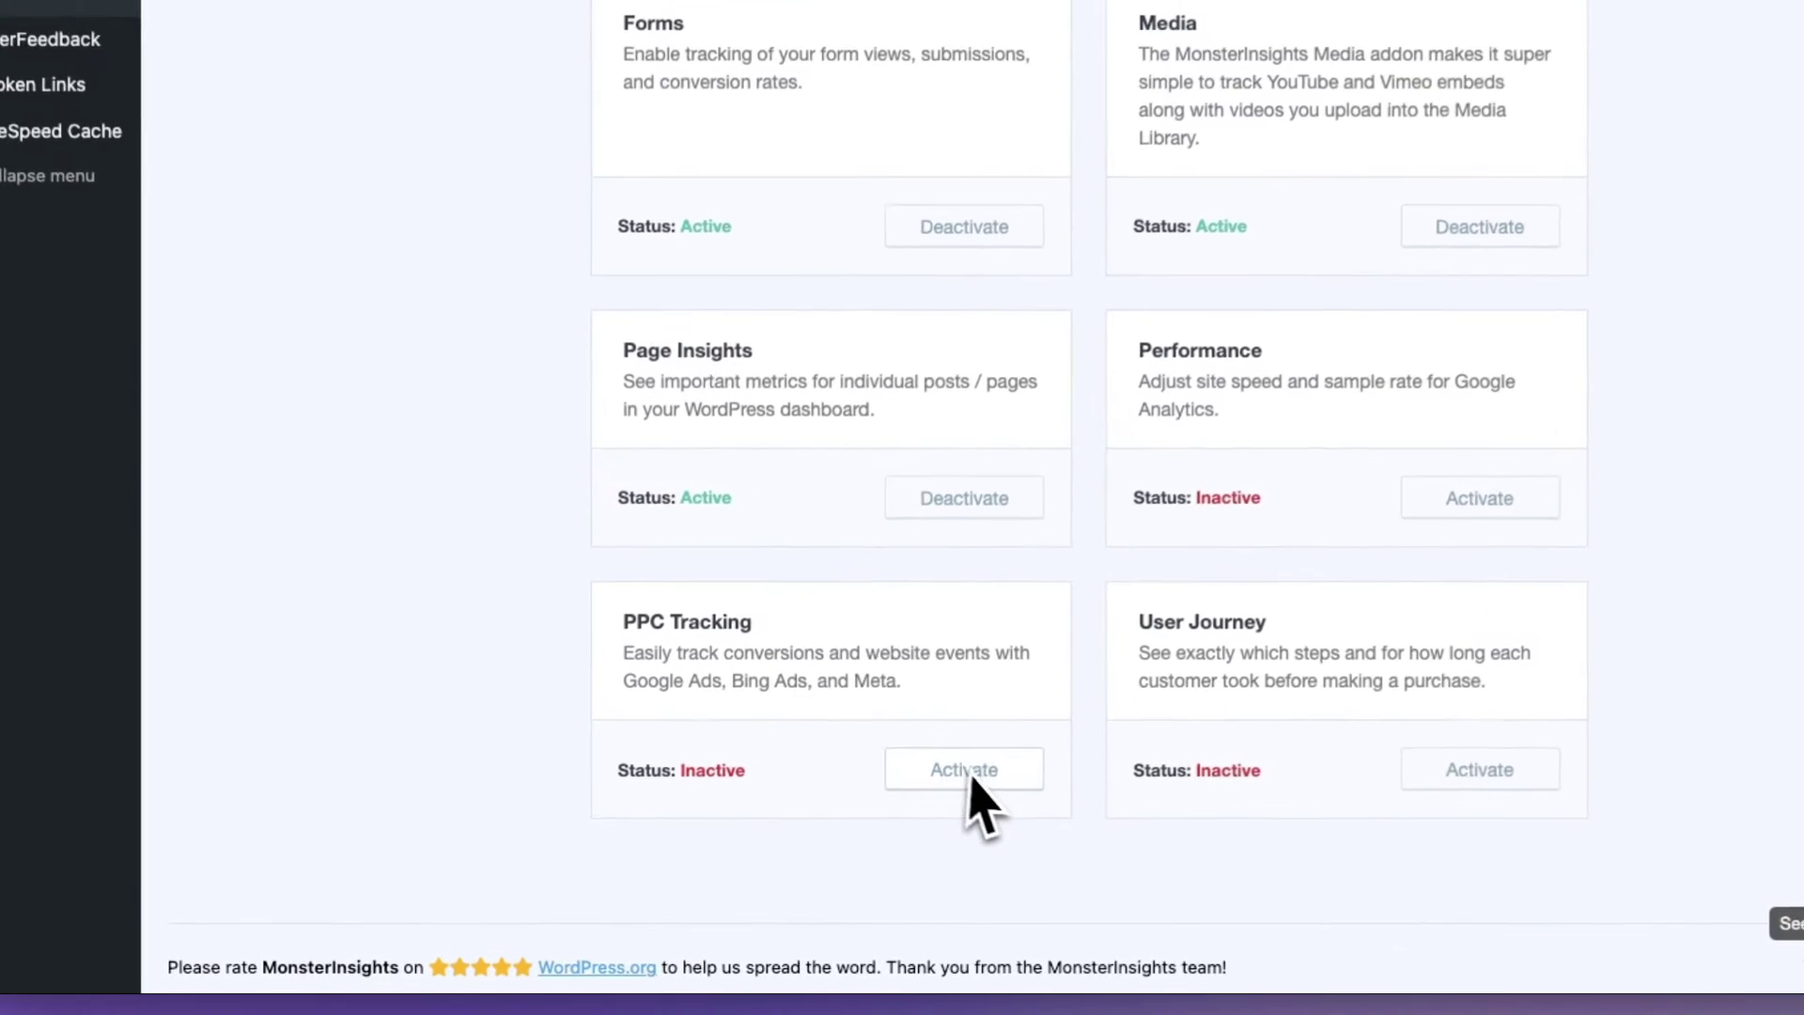
pyautogui.click(894, 819)
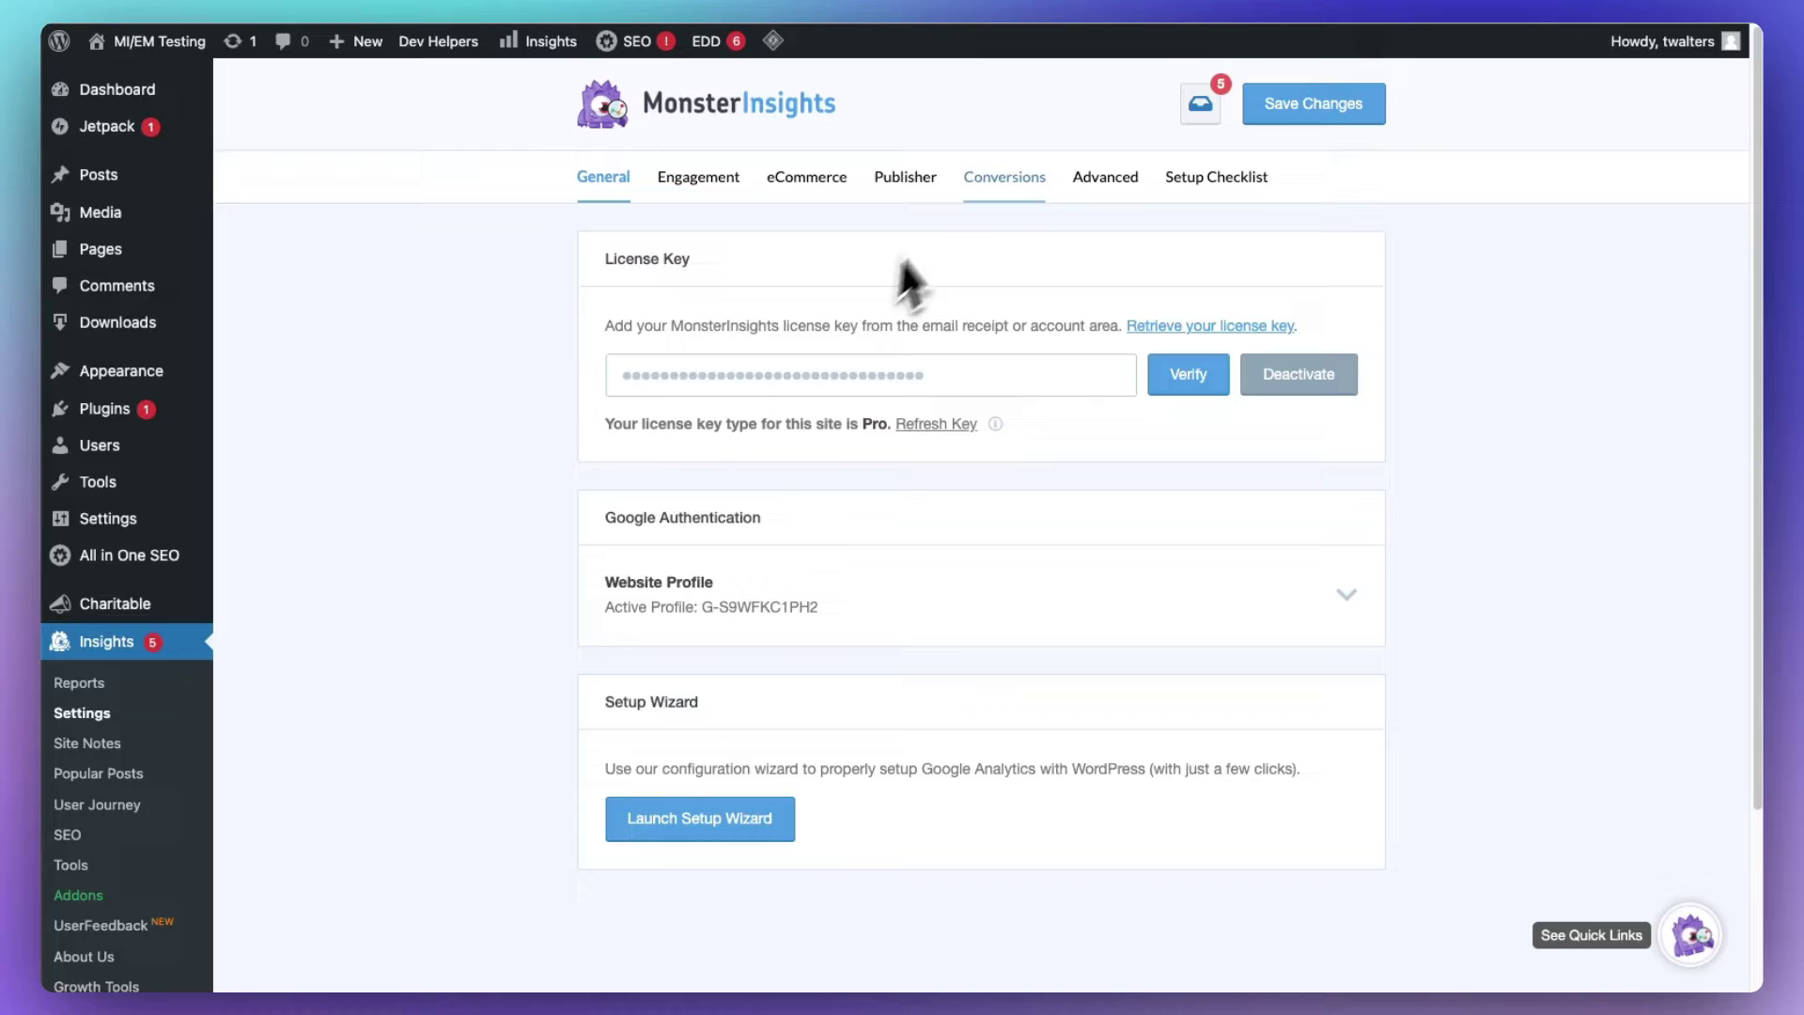
# Review the Meta Ads Pixel ID on the Conversions settings tab, then go to Insights Tools.
pyautogui.click(1006, 188)
pyautogui.scroll(-1, 839, 230)
pyautogui.scroll(-4, 658, 282)
pyautogui.scroll(-3, 592, 357)
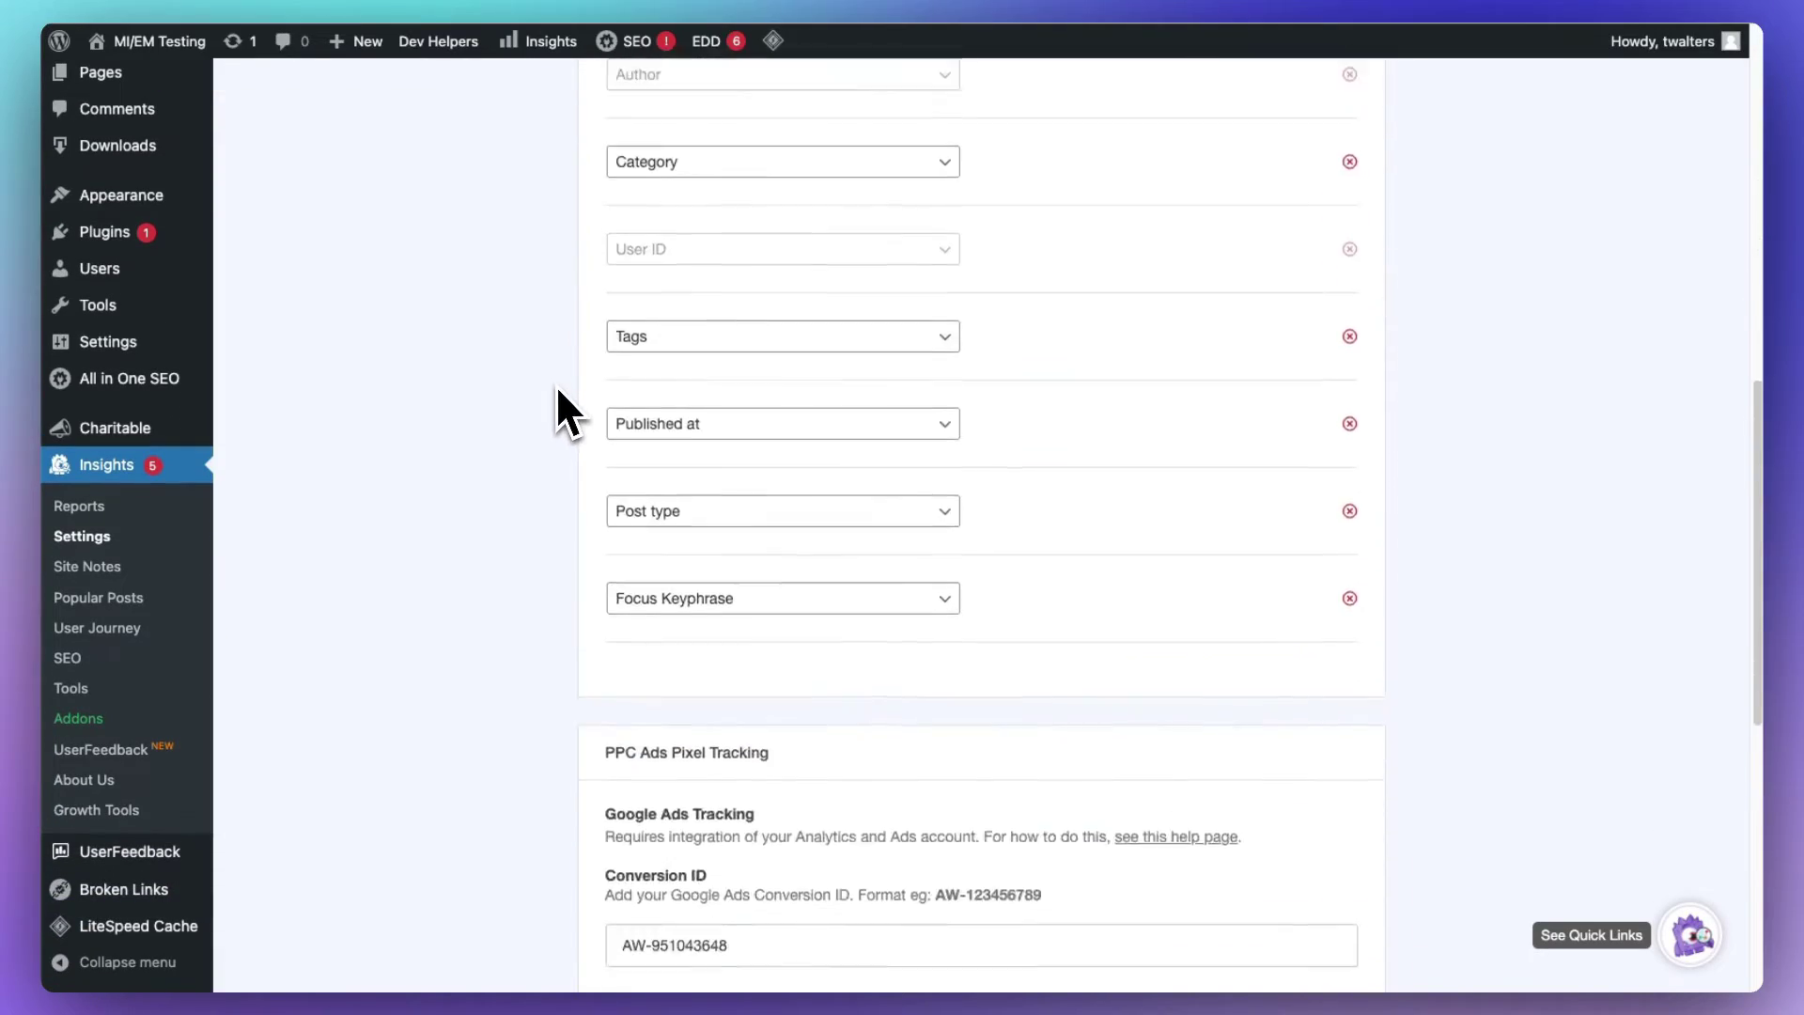
pyautogui.scroll(-4, 559, 390)
pyautogui.scroll(-3, 555, 386)
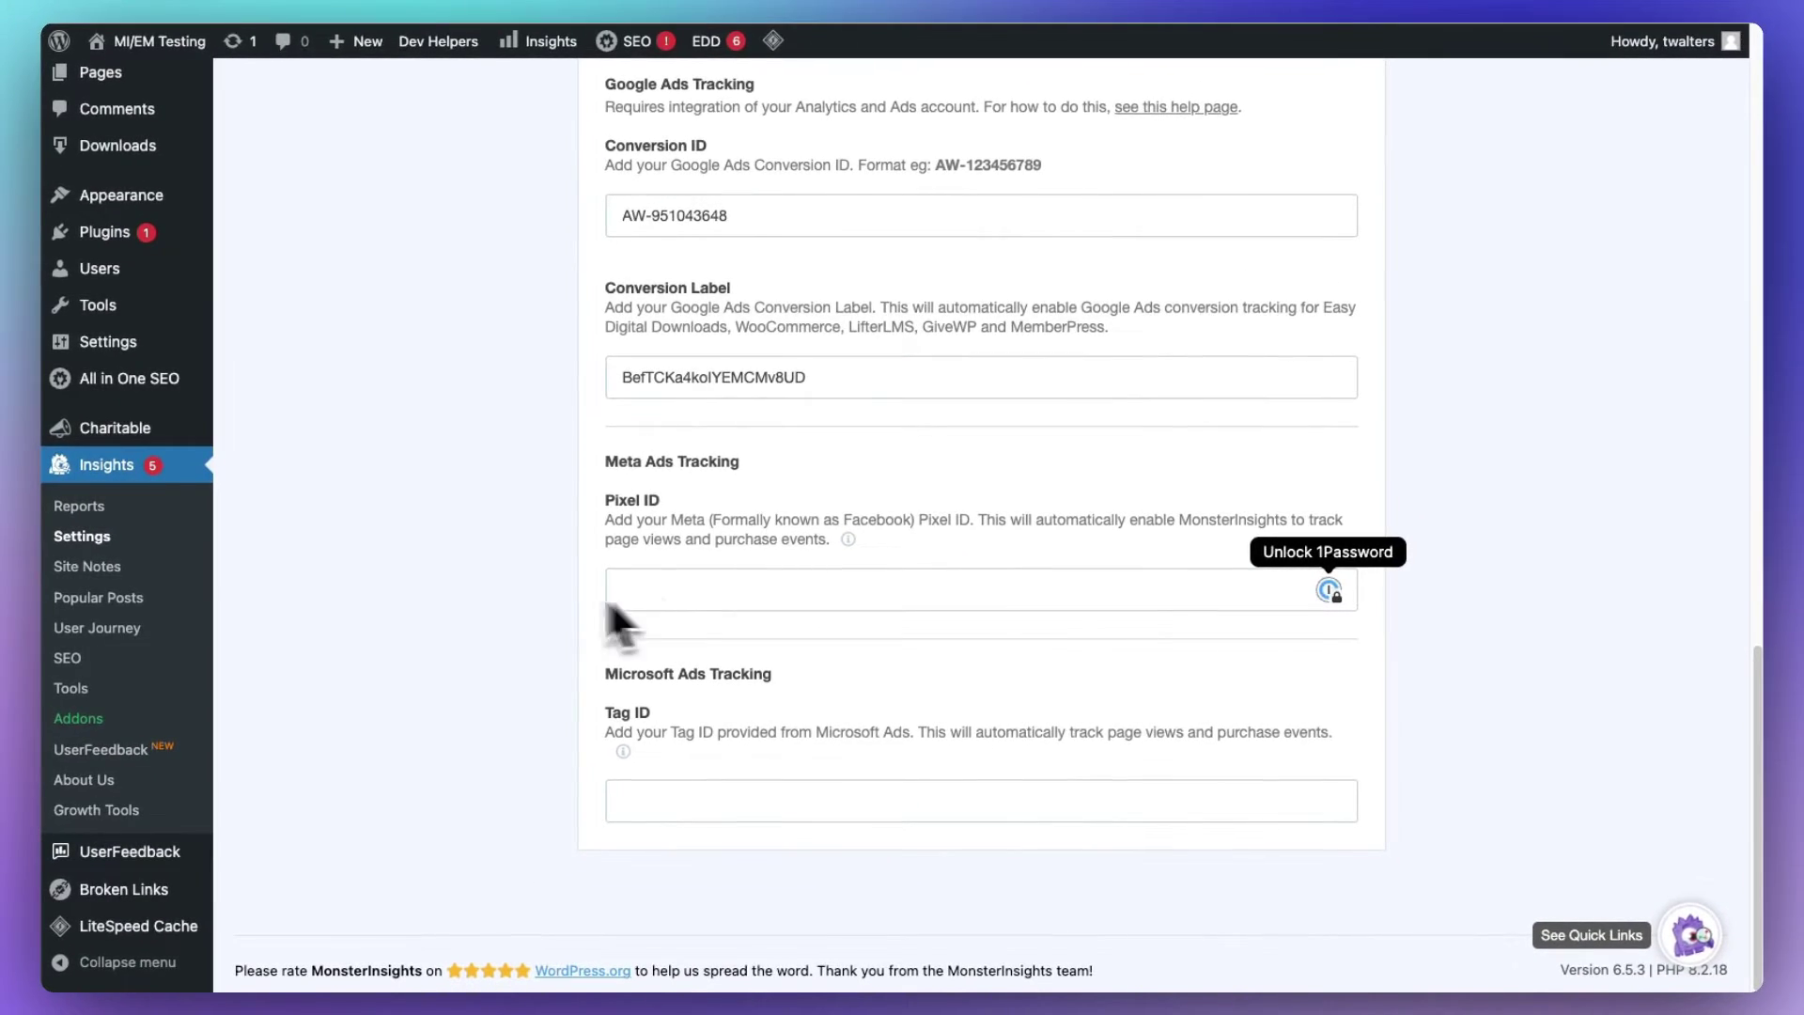
pyautogui.click(72, 688)
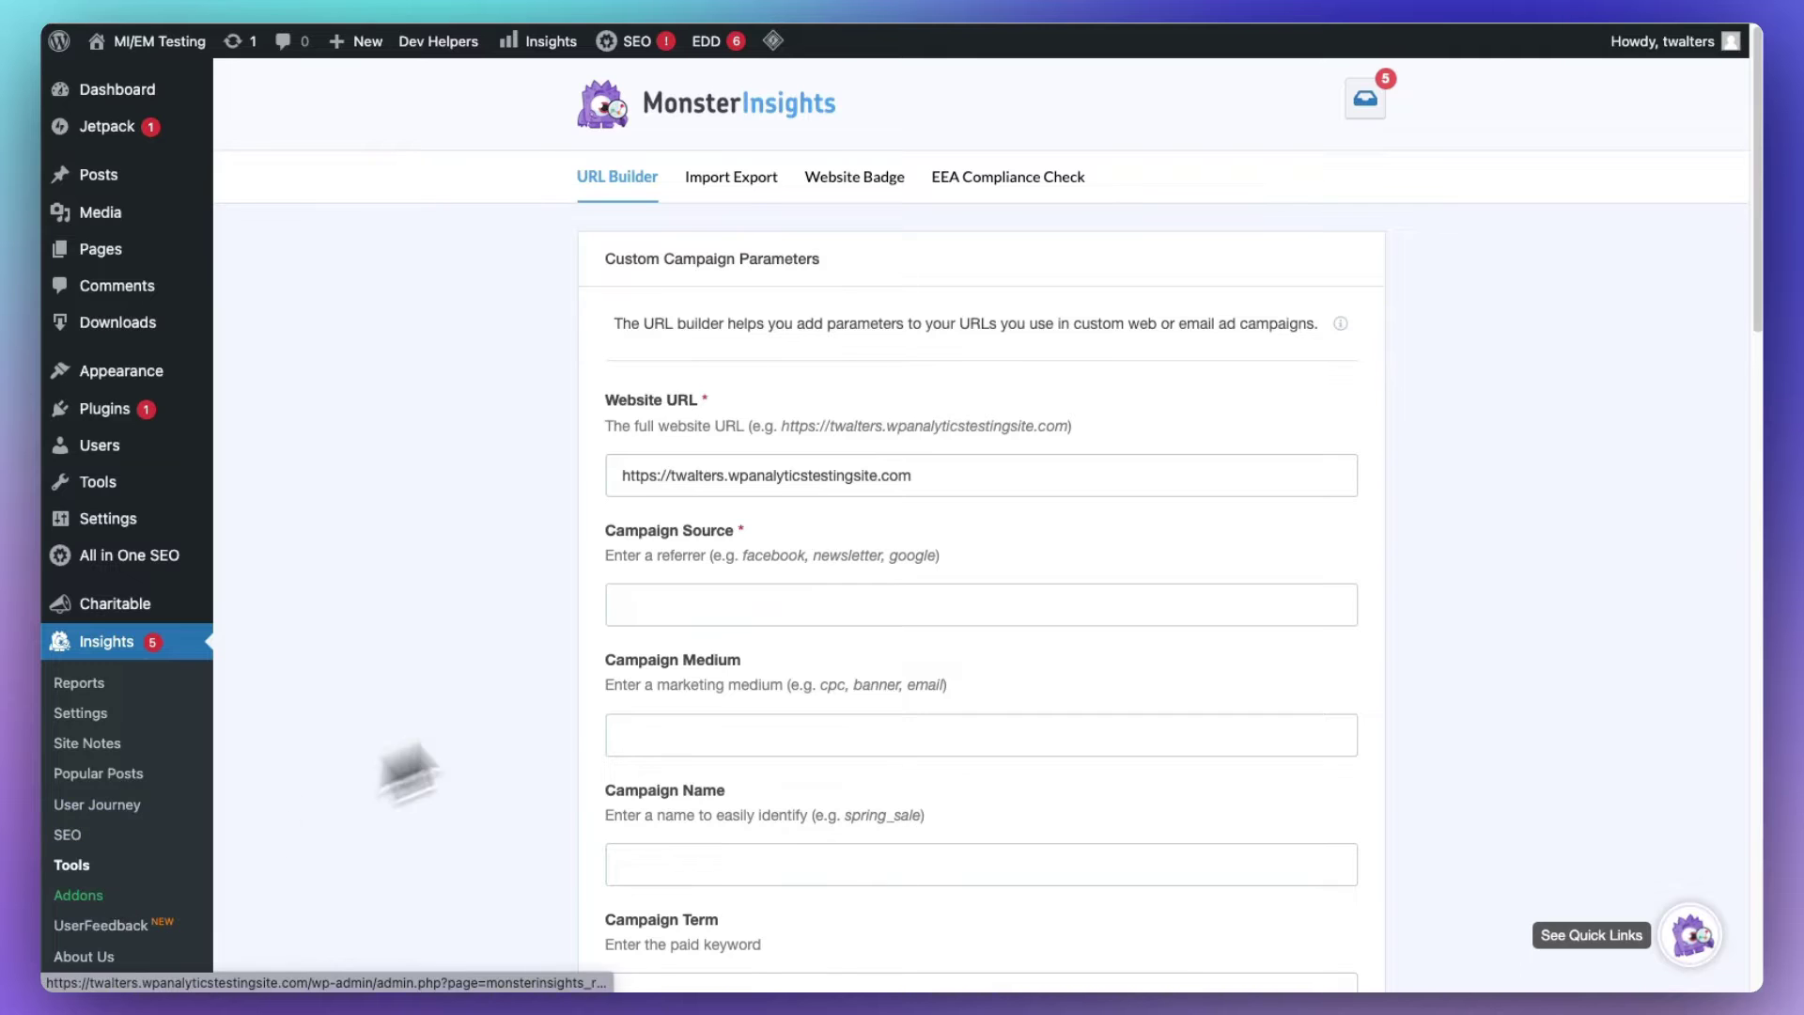
# Fill in campaign source may-newsletter, medium email and name spring-sale.
pyautogui.click(1013, 475)
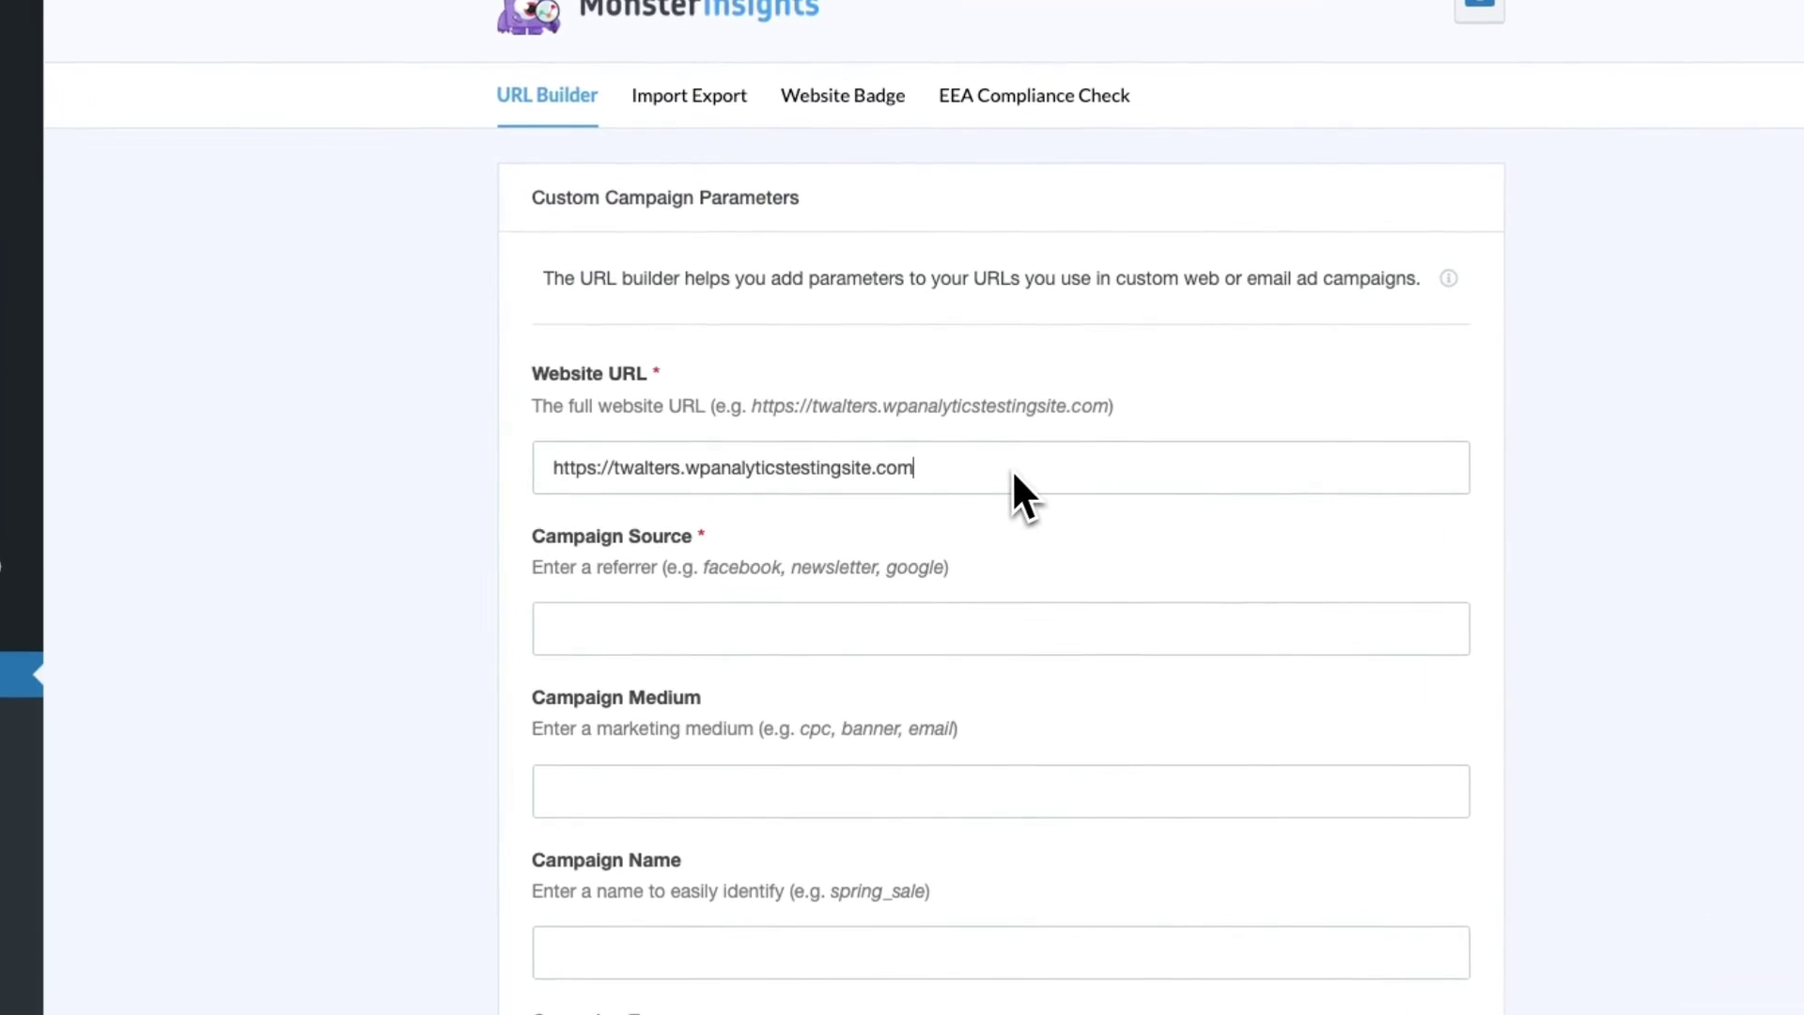
pyautogui.write('email')
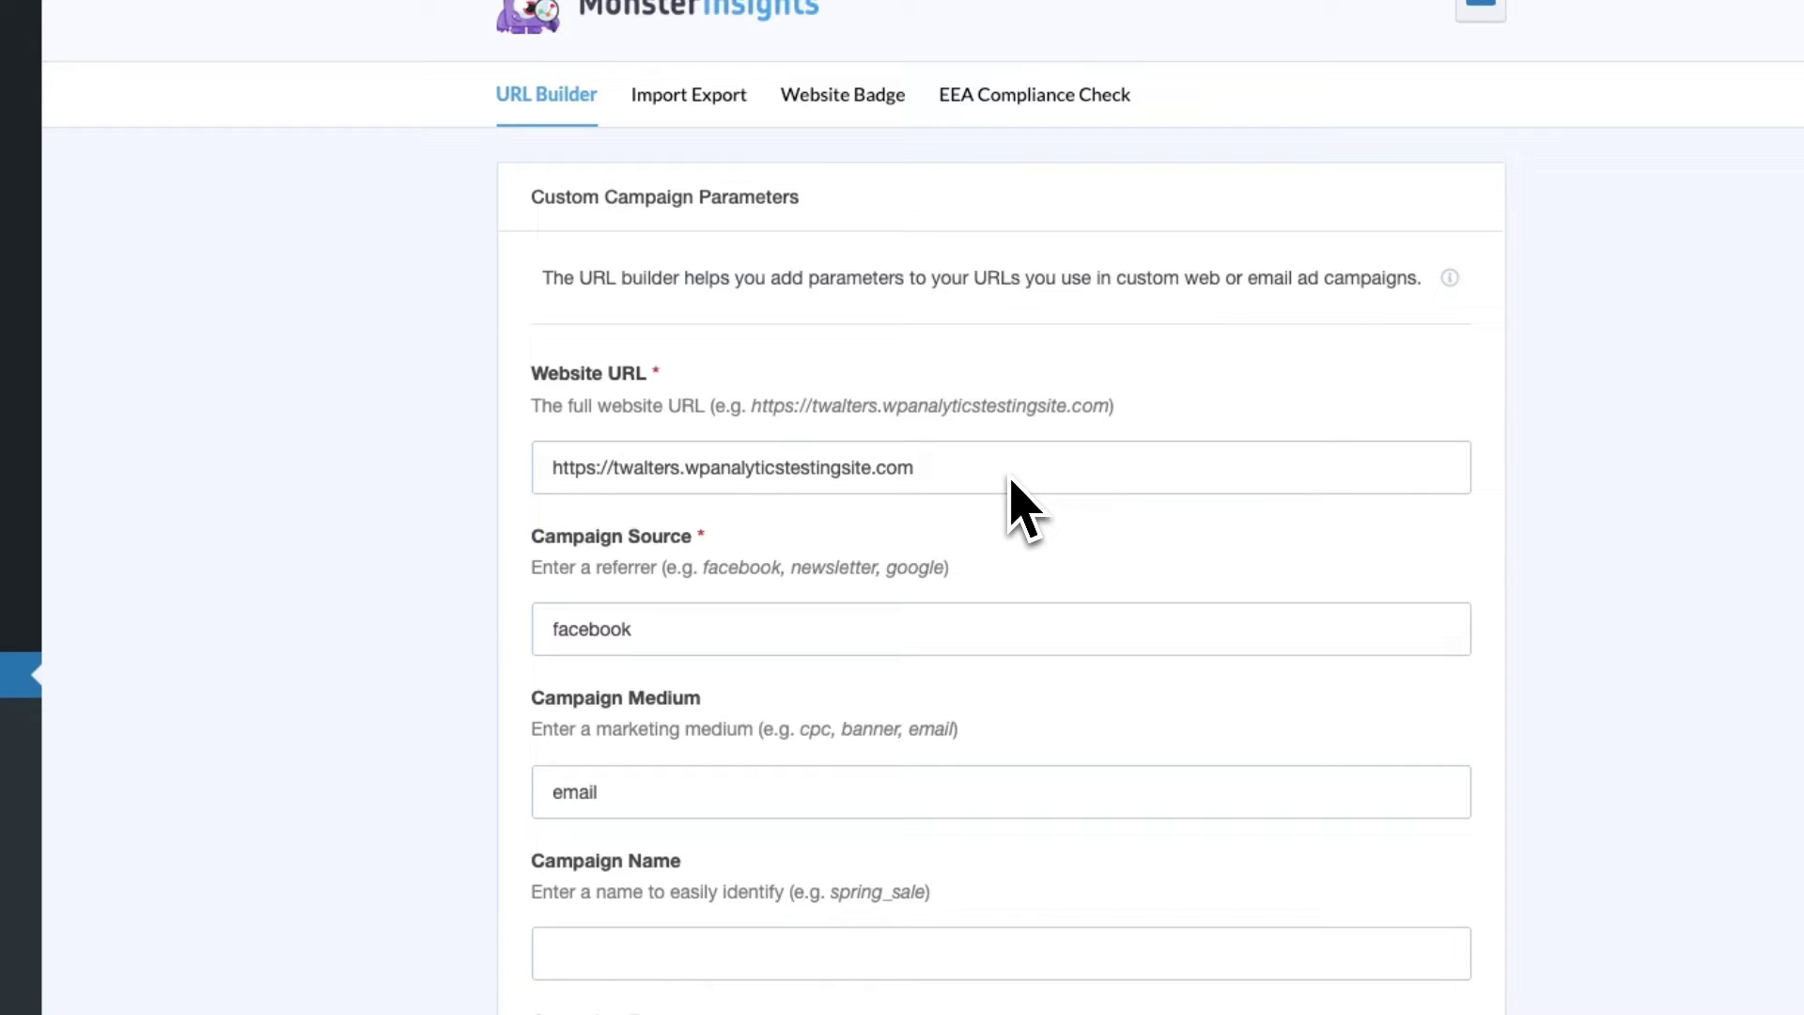
pyautogui.scroll(-1, 1012, 483)
pyautogui.scroll(-5, 1012, 483)
pyautogui.scroll(-2, 1013, 483)
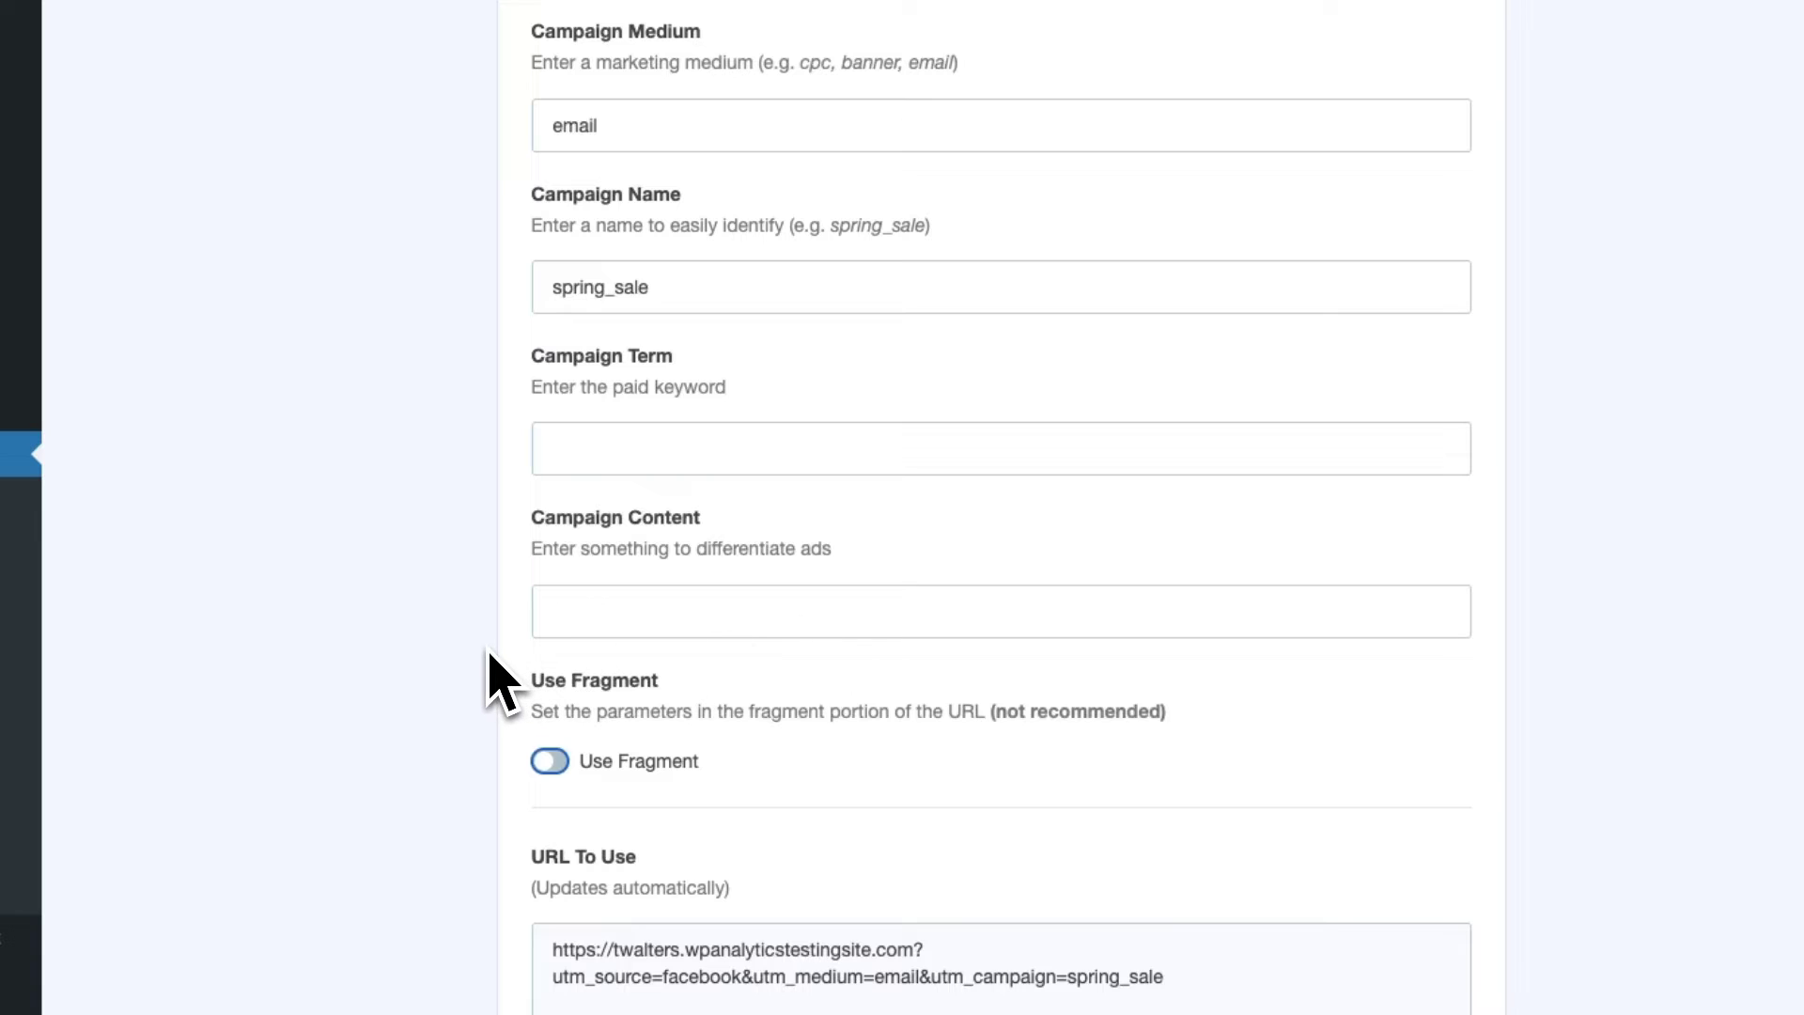
pyautogui.scroll(-4, 491, 682)
pyautogui.scroll(-2, 475, 667)
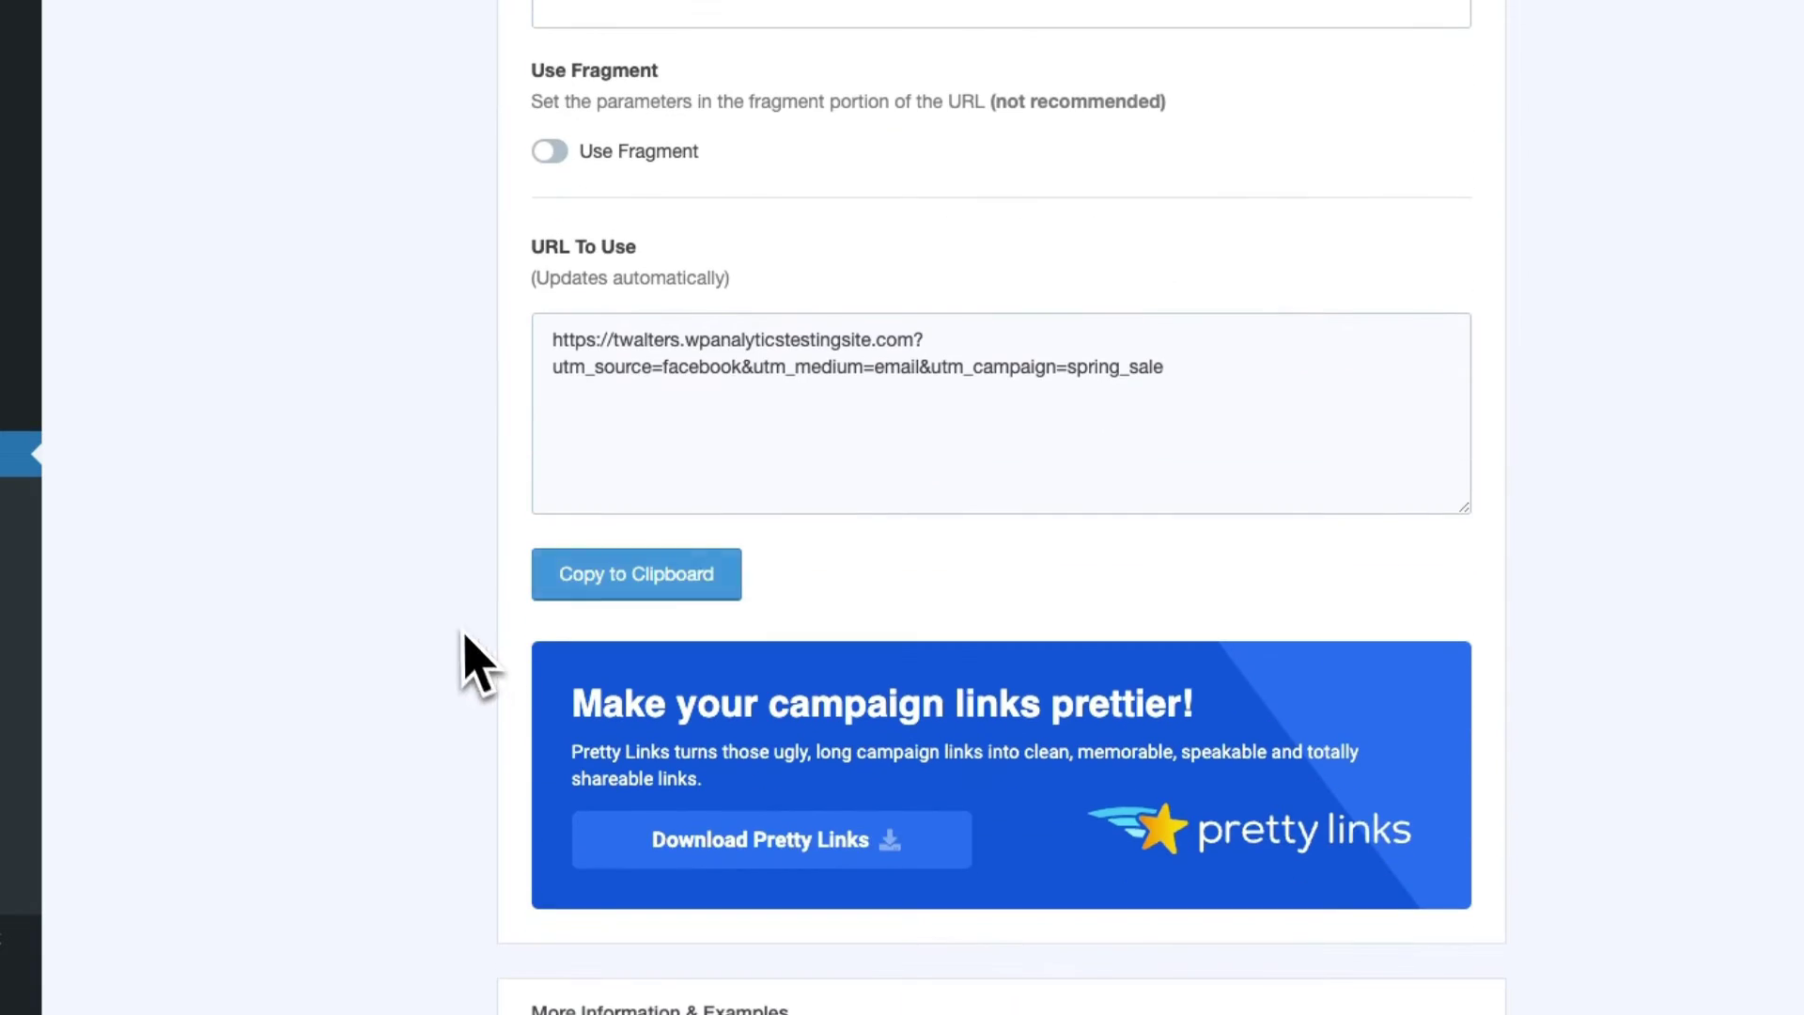
# Copy the generated tagged campaign URL to the clipboard.
pyautogui.click(623, 581)
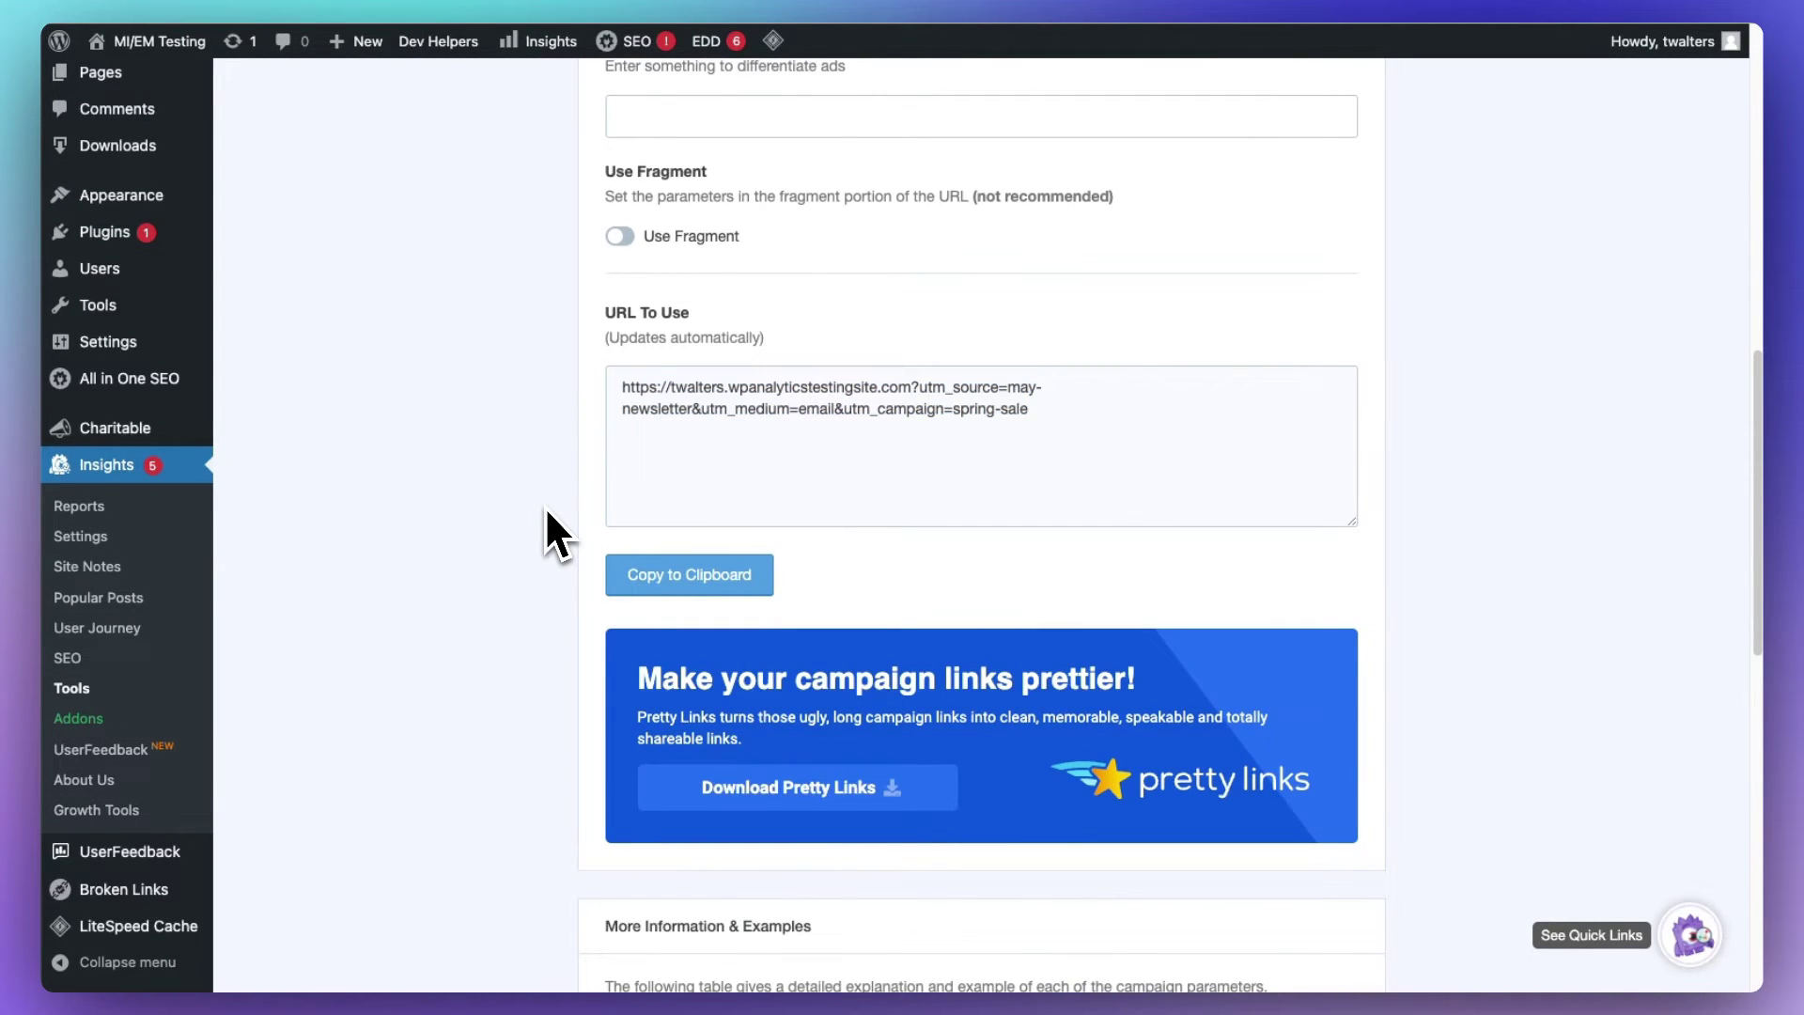
pyautogui.scroll(2, 547, 512)
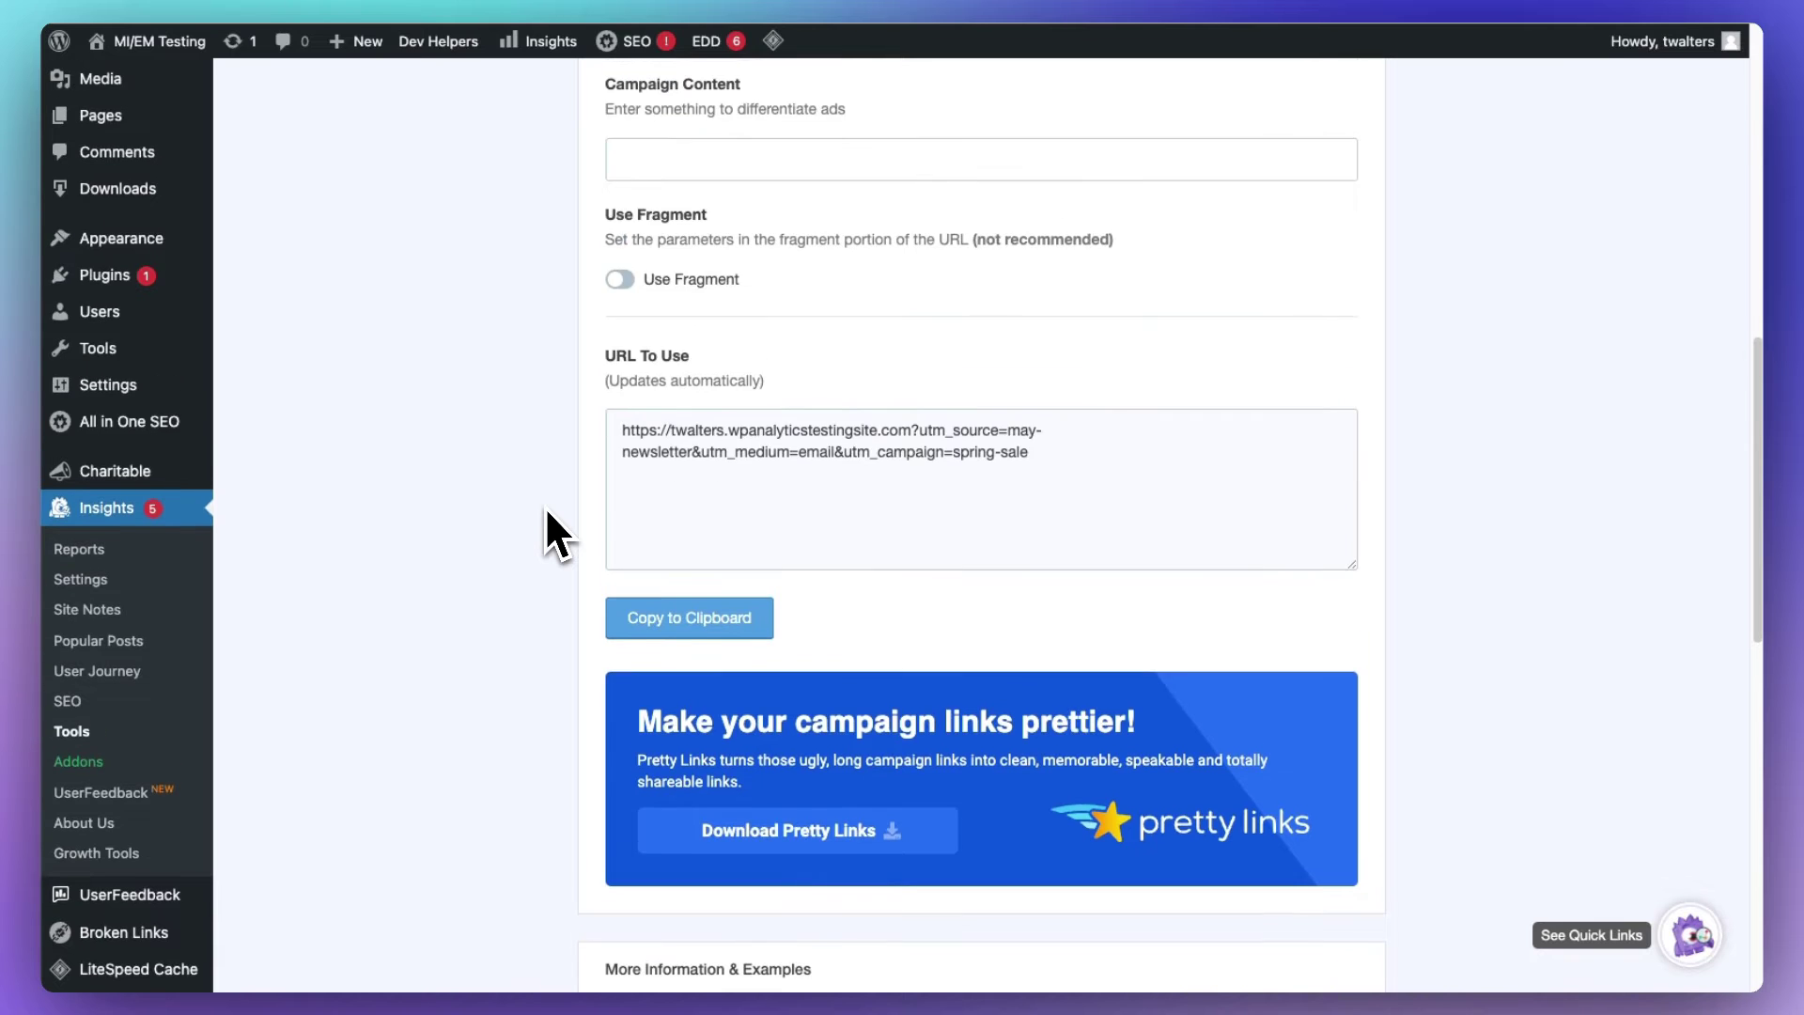
pyautogui.scroll(3, 547, 512)
pyautogui.scroll(4, 547, 512)
pyautogui.scroll(3, 547, 512)
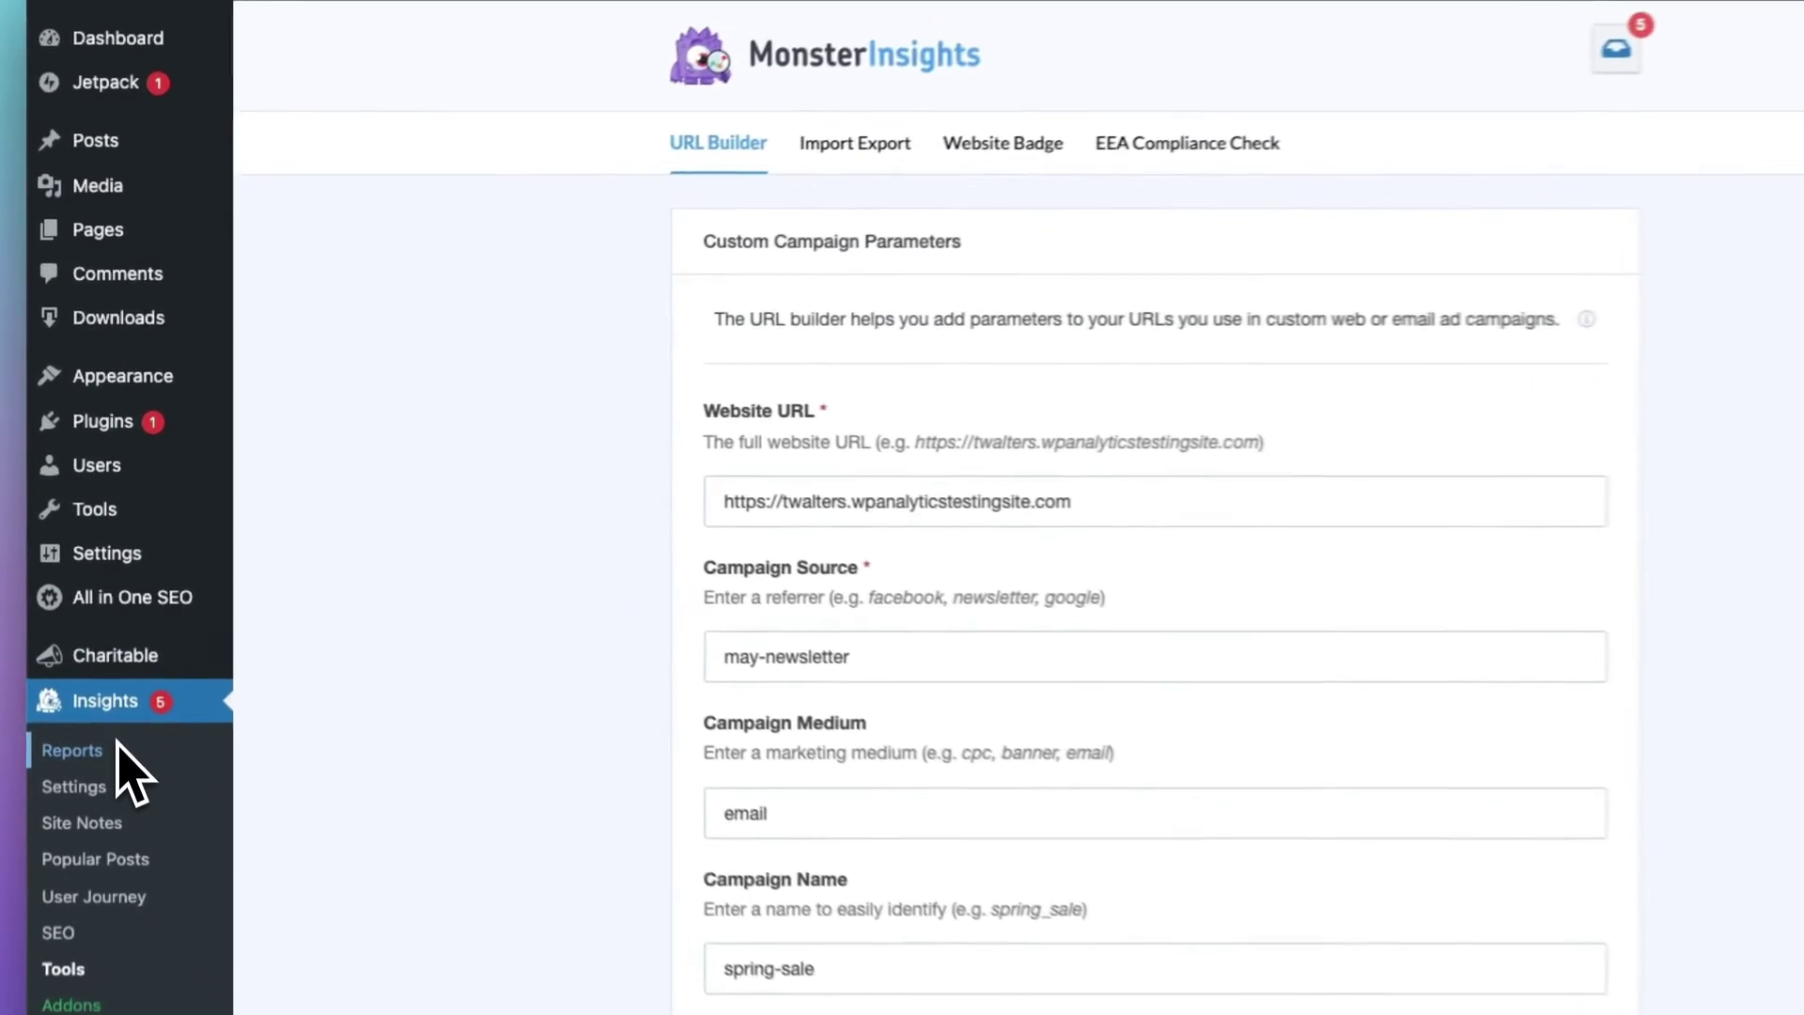
# Open the Traffic > Campaigns report and review its Campaign Details table.
pyautogui.click(117, 748)
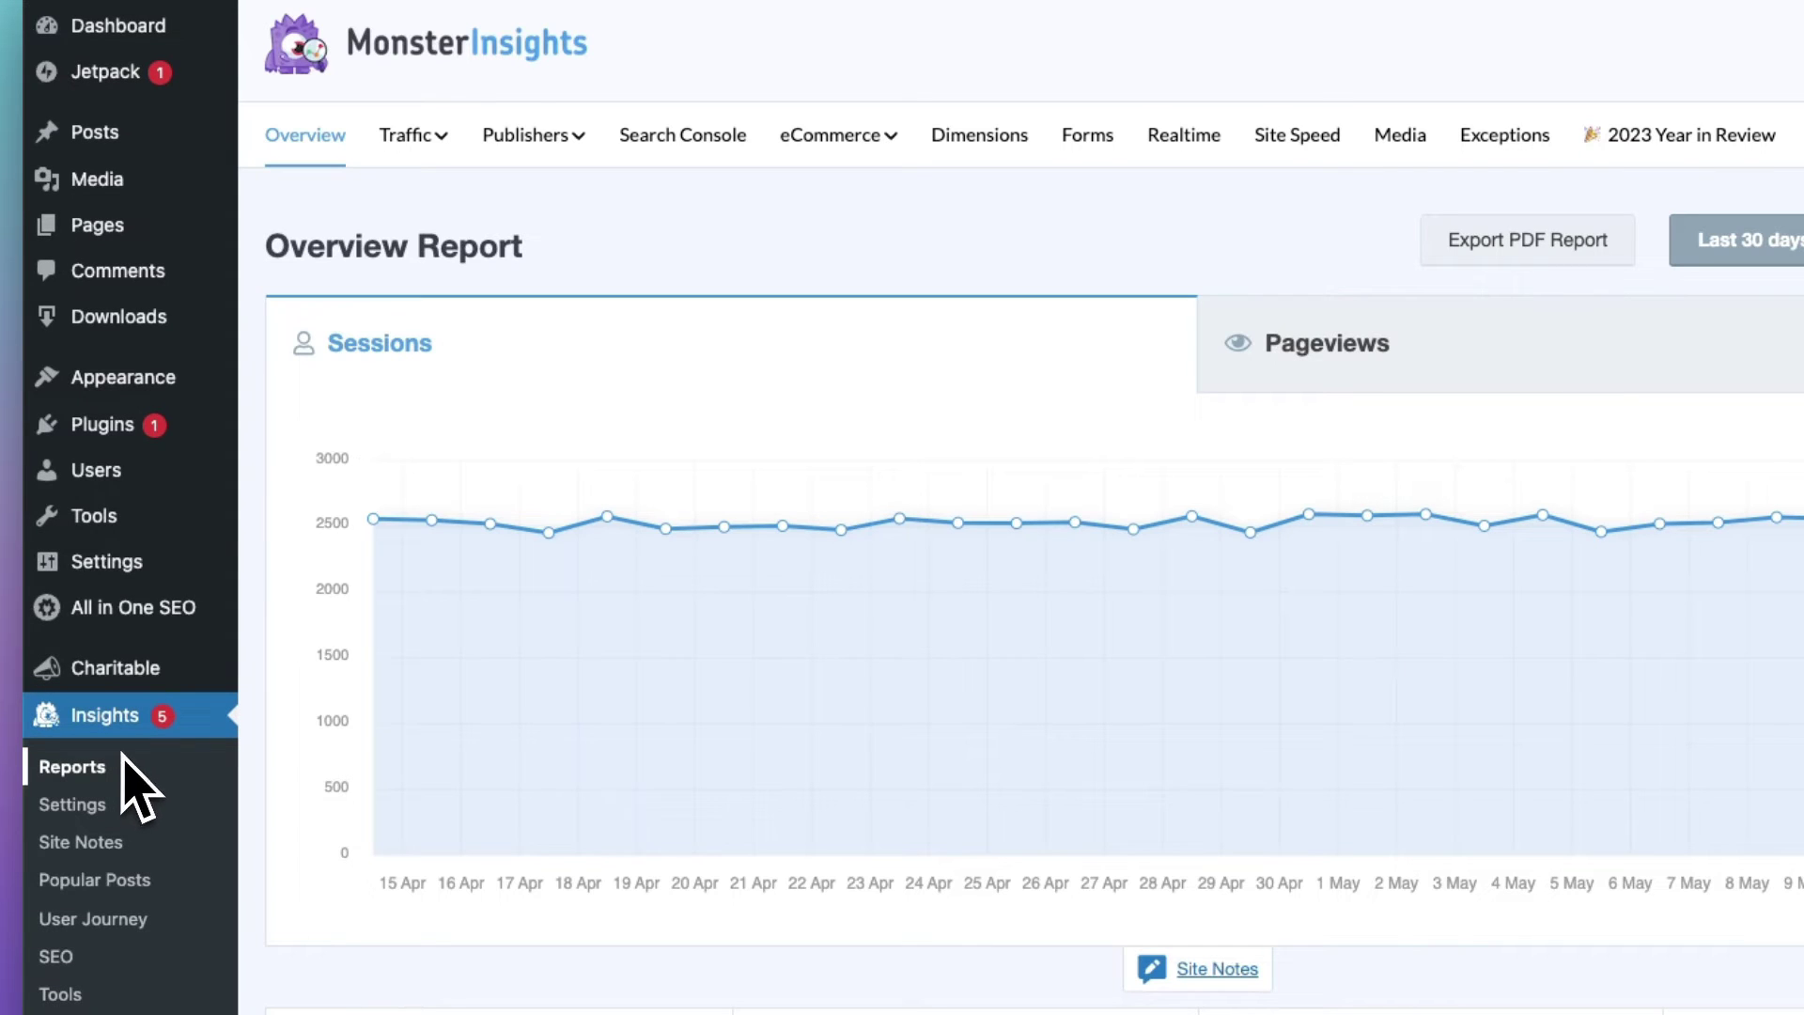
pyautogui.click(448, 152)
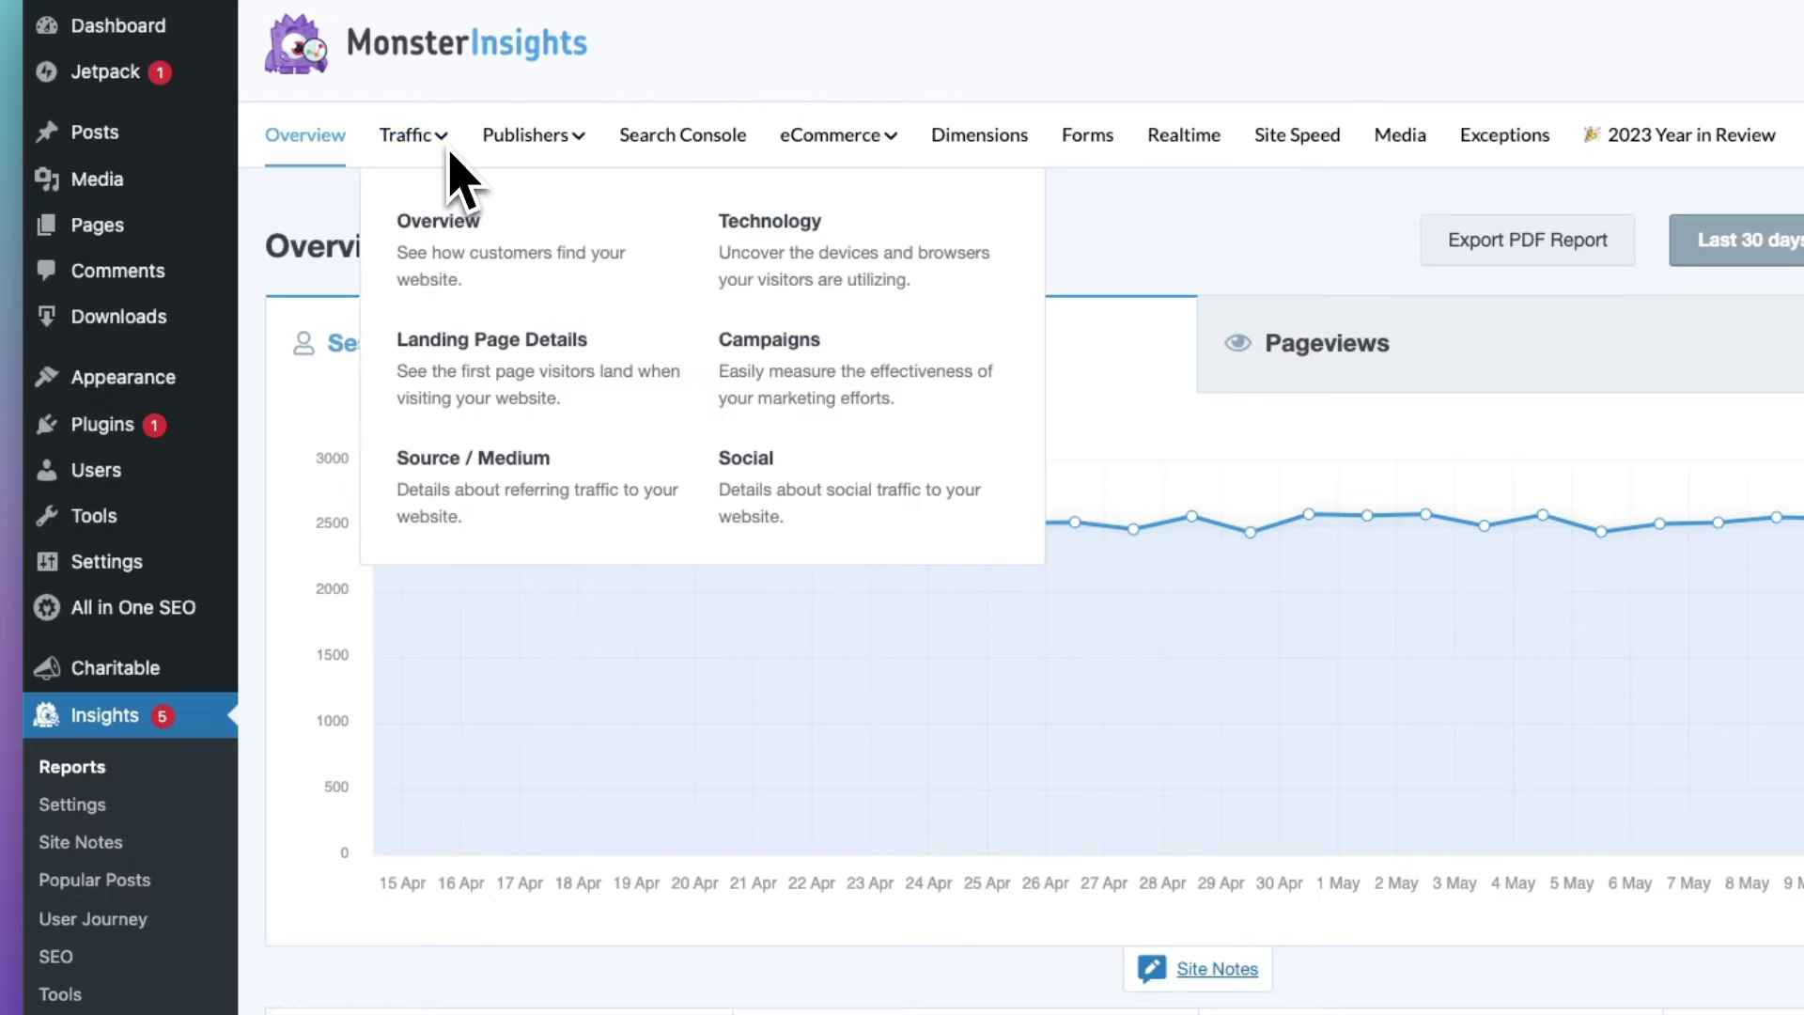
pyautogui.click(786, 355)
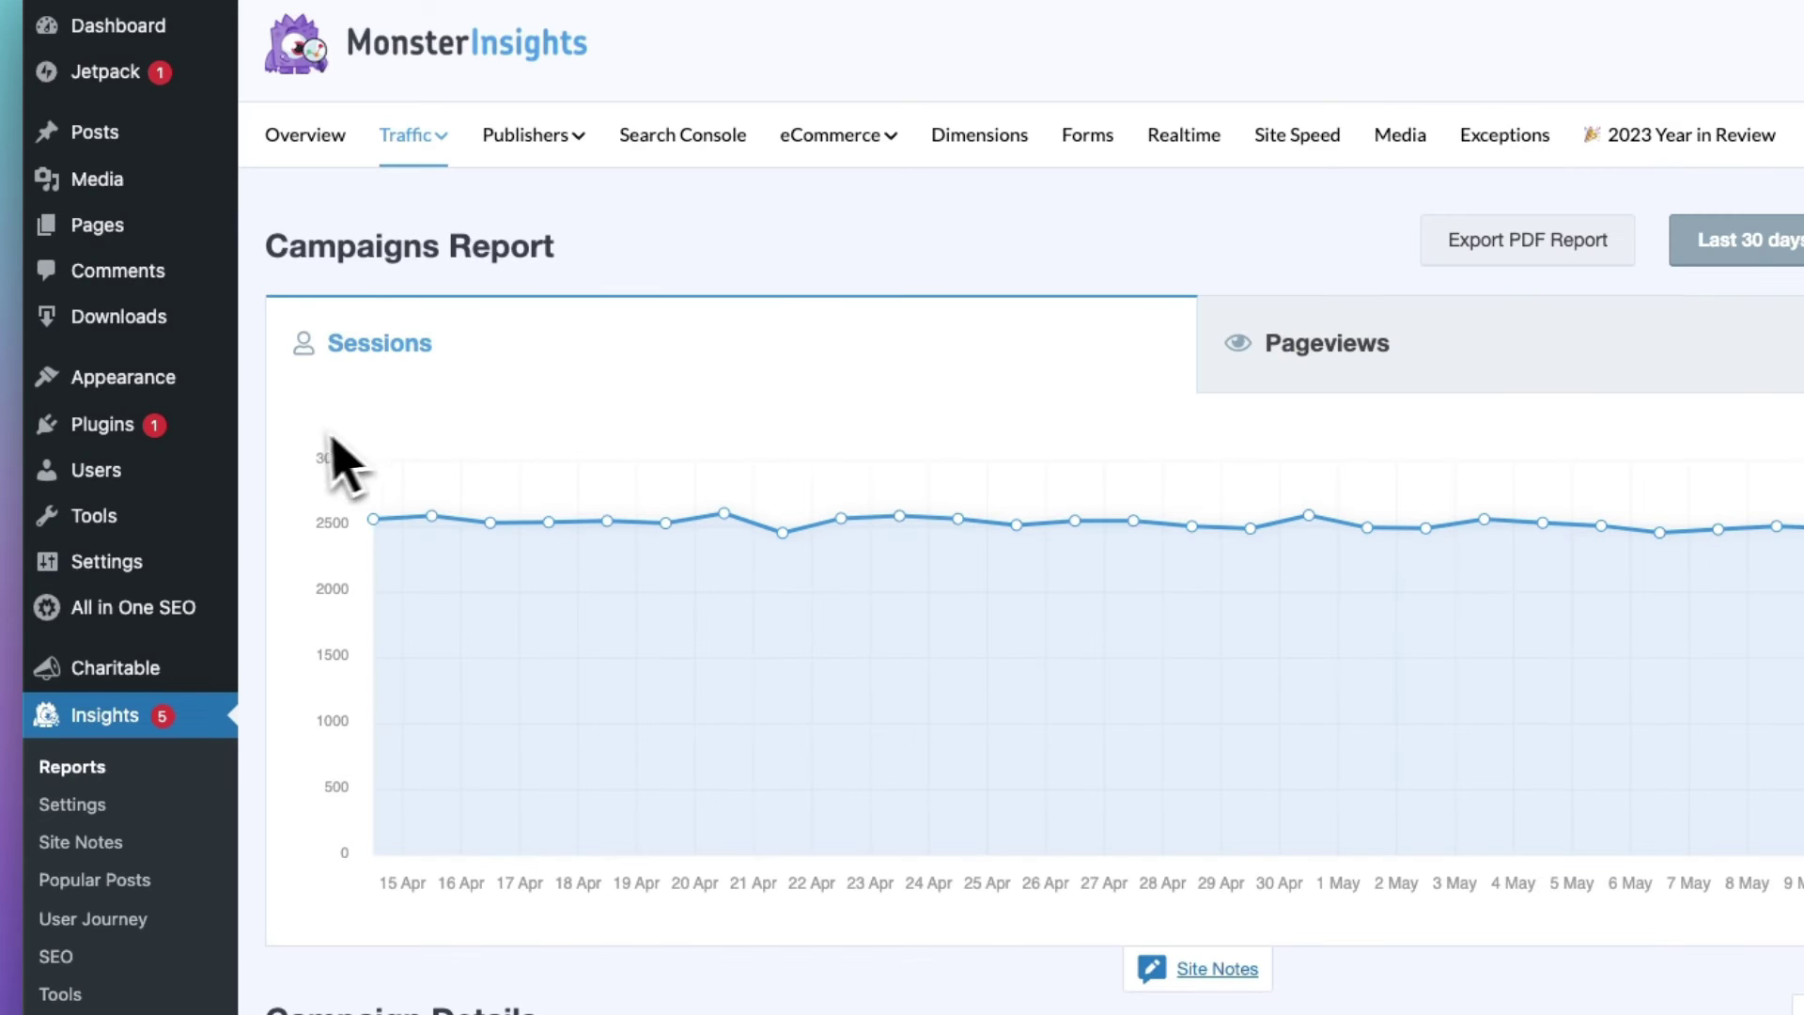
pyautogui.scroll(-2, 266, 464)
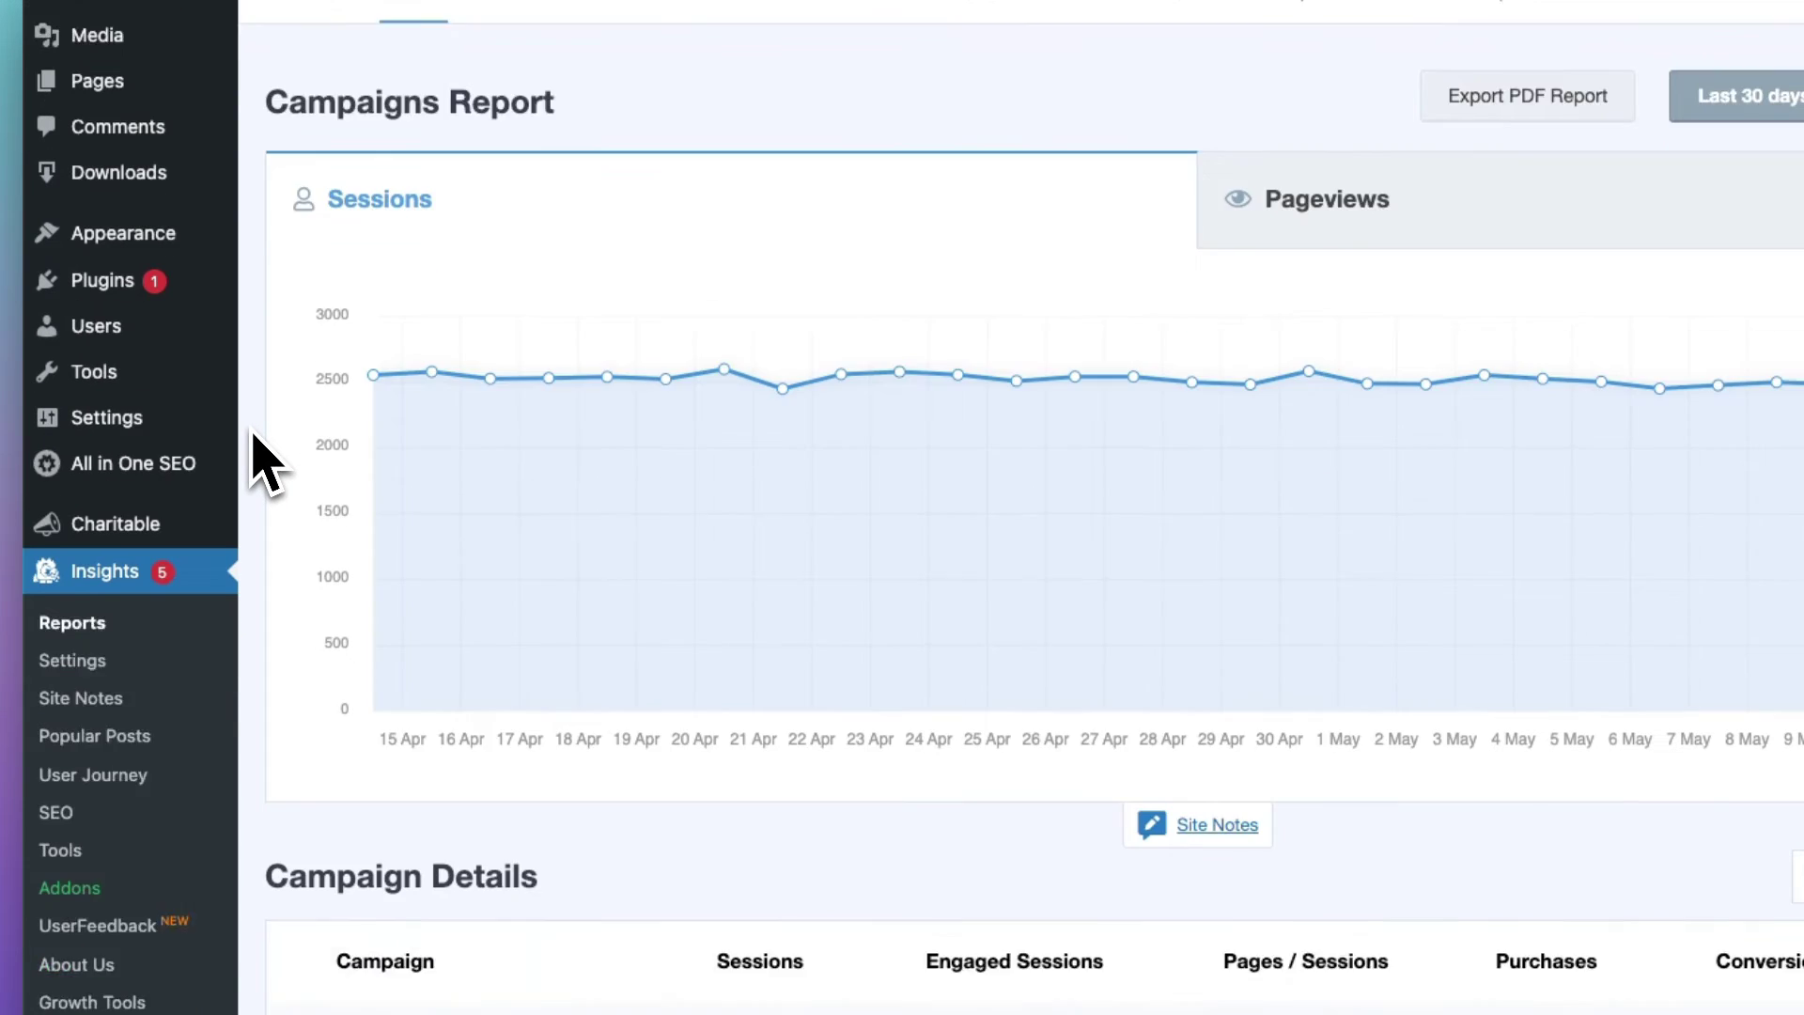
pyautogui.scroll(-5, 262, 443)
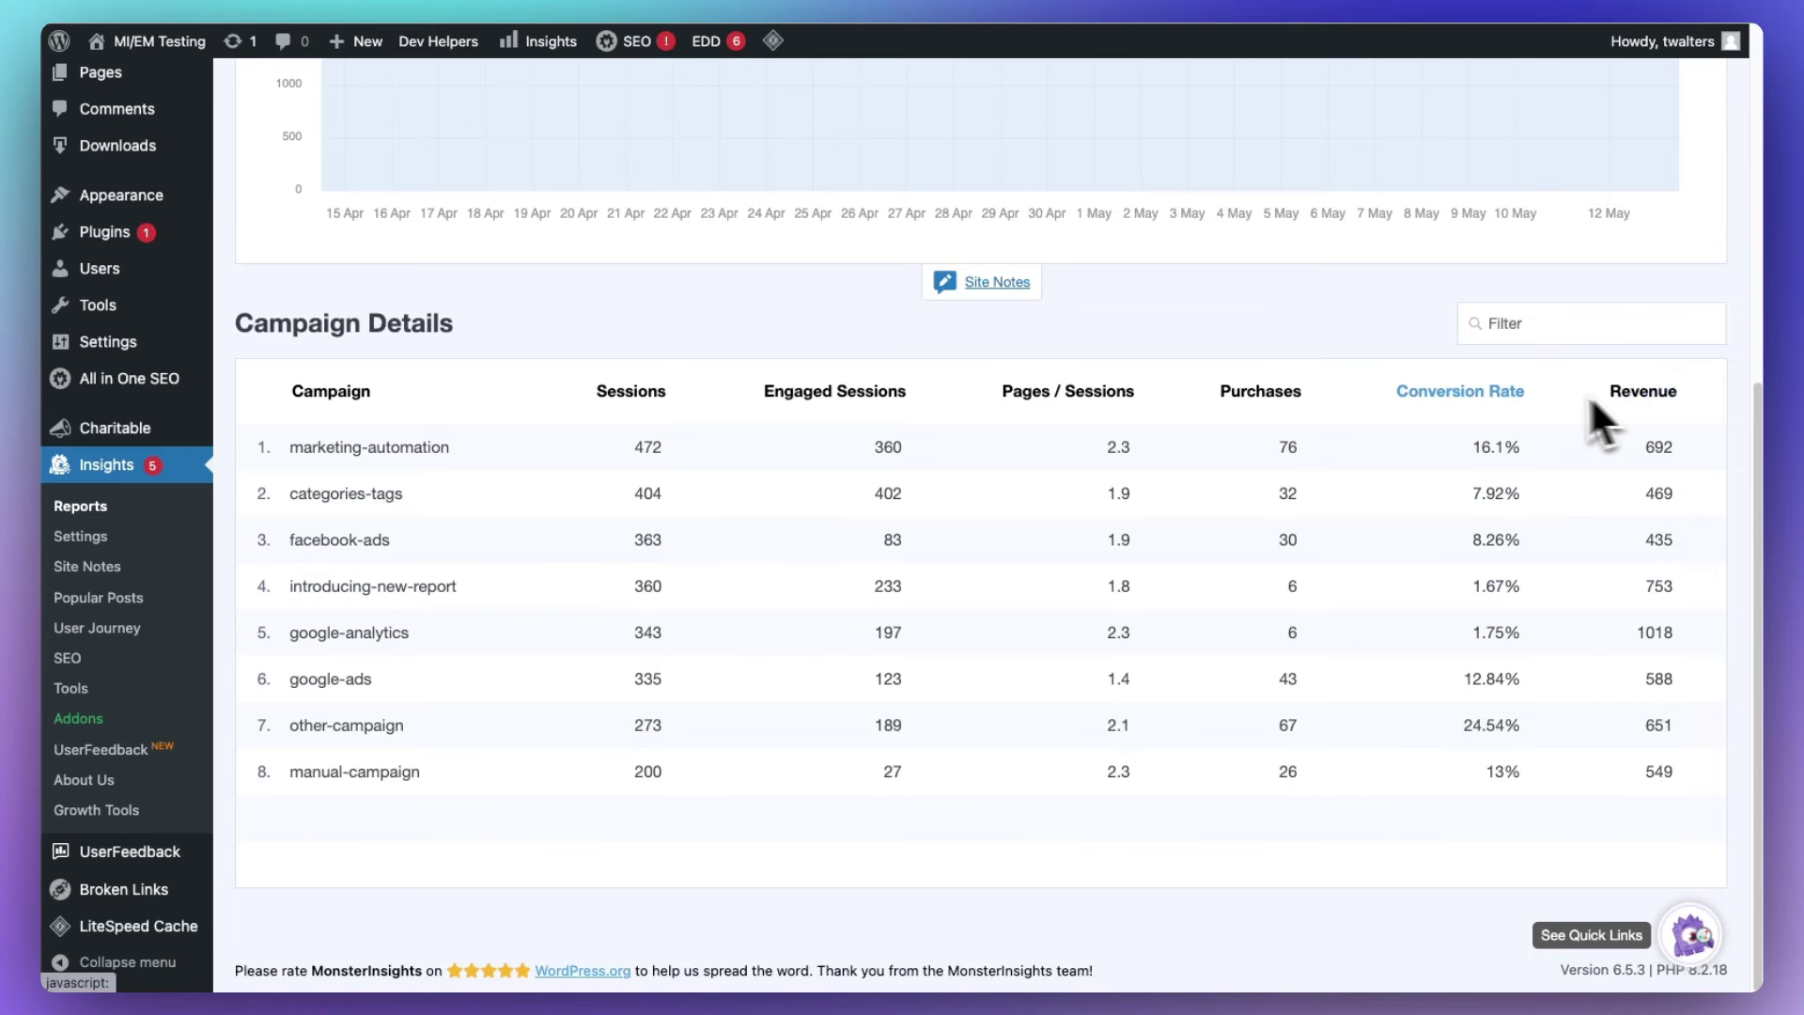
pyautogui.scroll(1, 564, 291)
pyautogui.scroll(2, 408, 231)
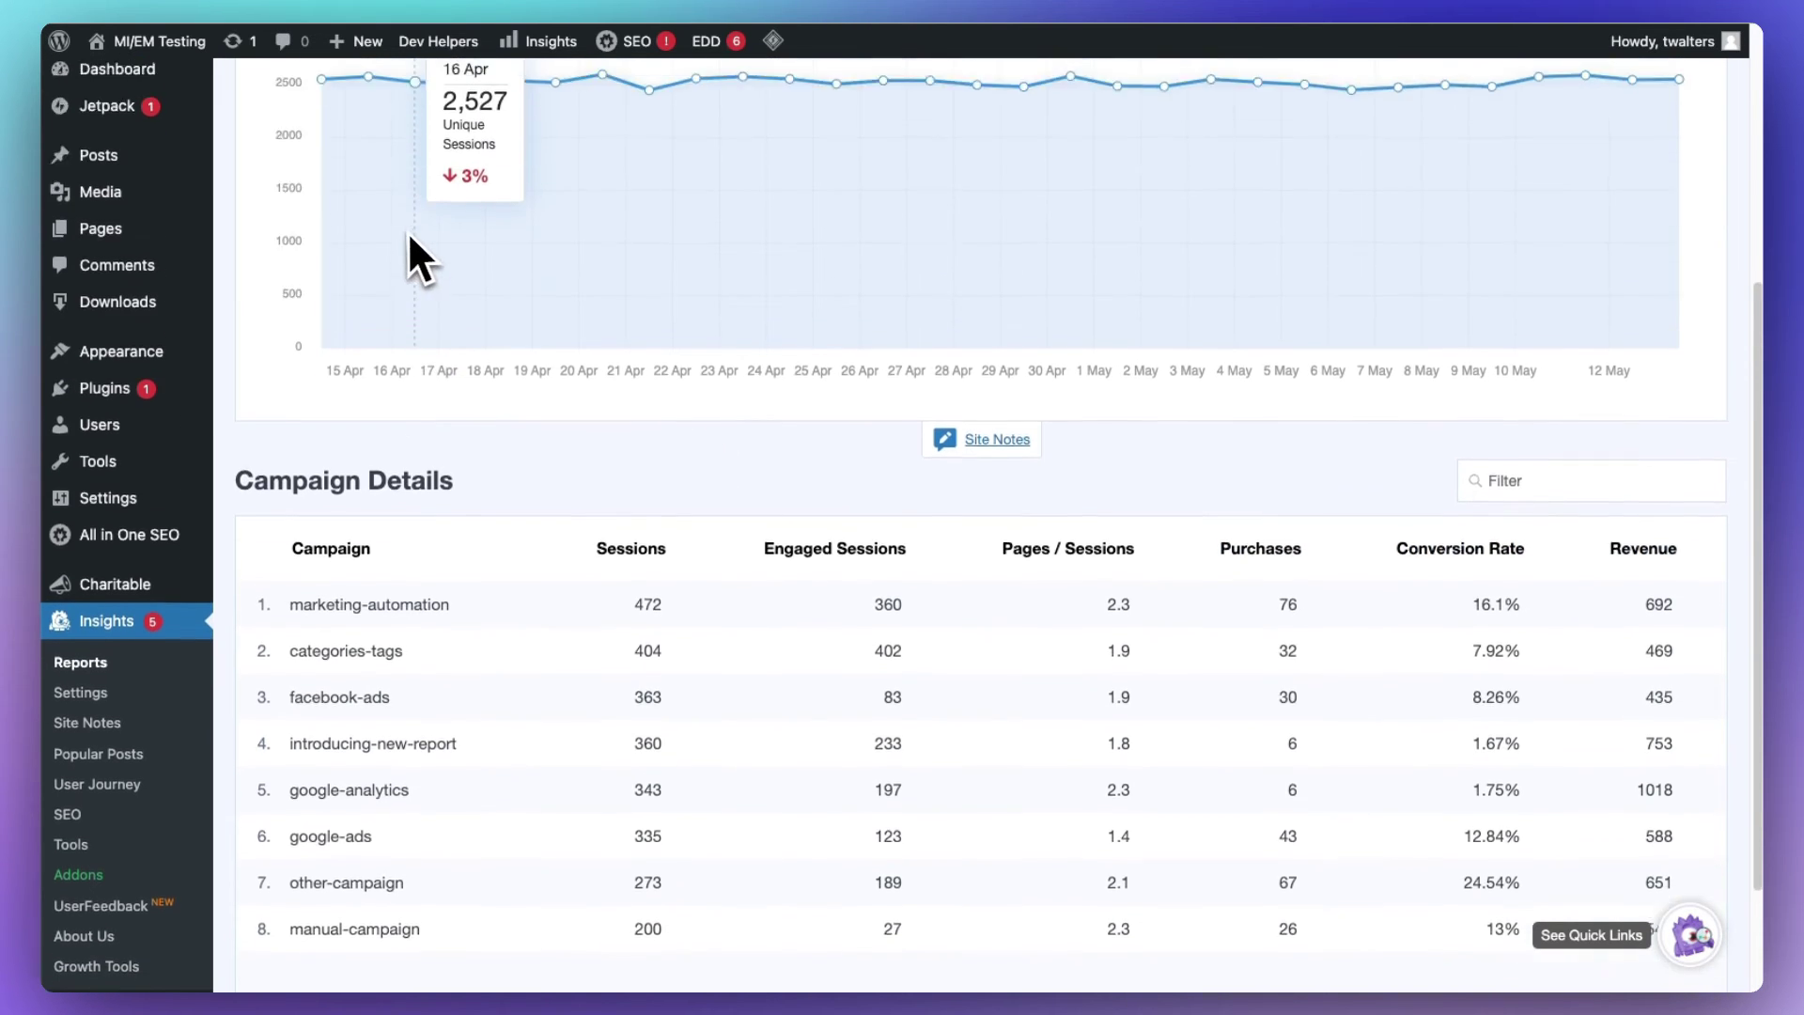
pyautogui.scroll(3, 401, 227)
pyautogui.scroll(2, 400, 227)
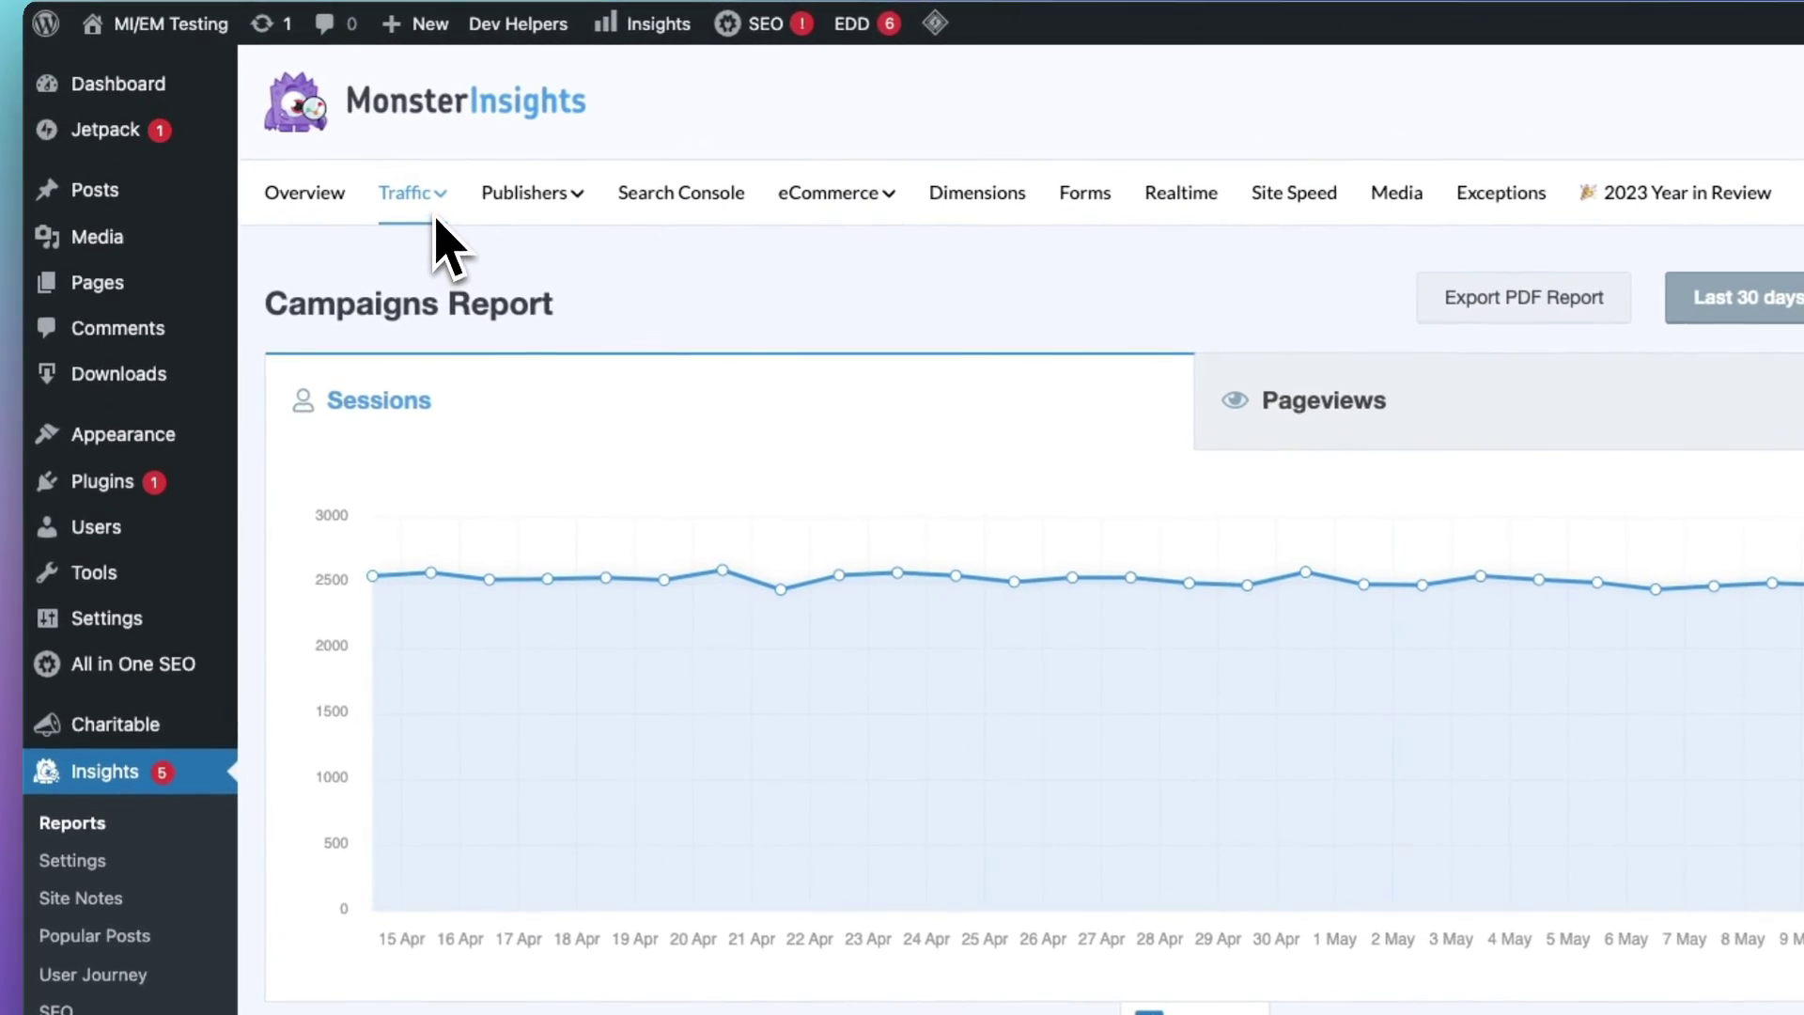
# Switch to the Traffic > Social report and view its per-network Report Details.
pyautogui.click(436, 216)
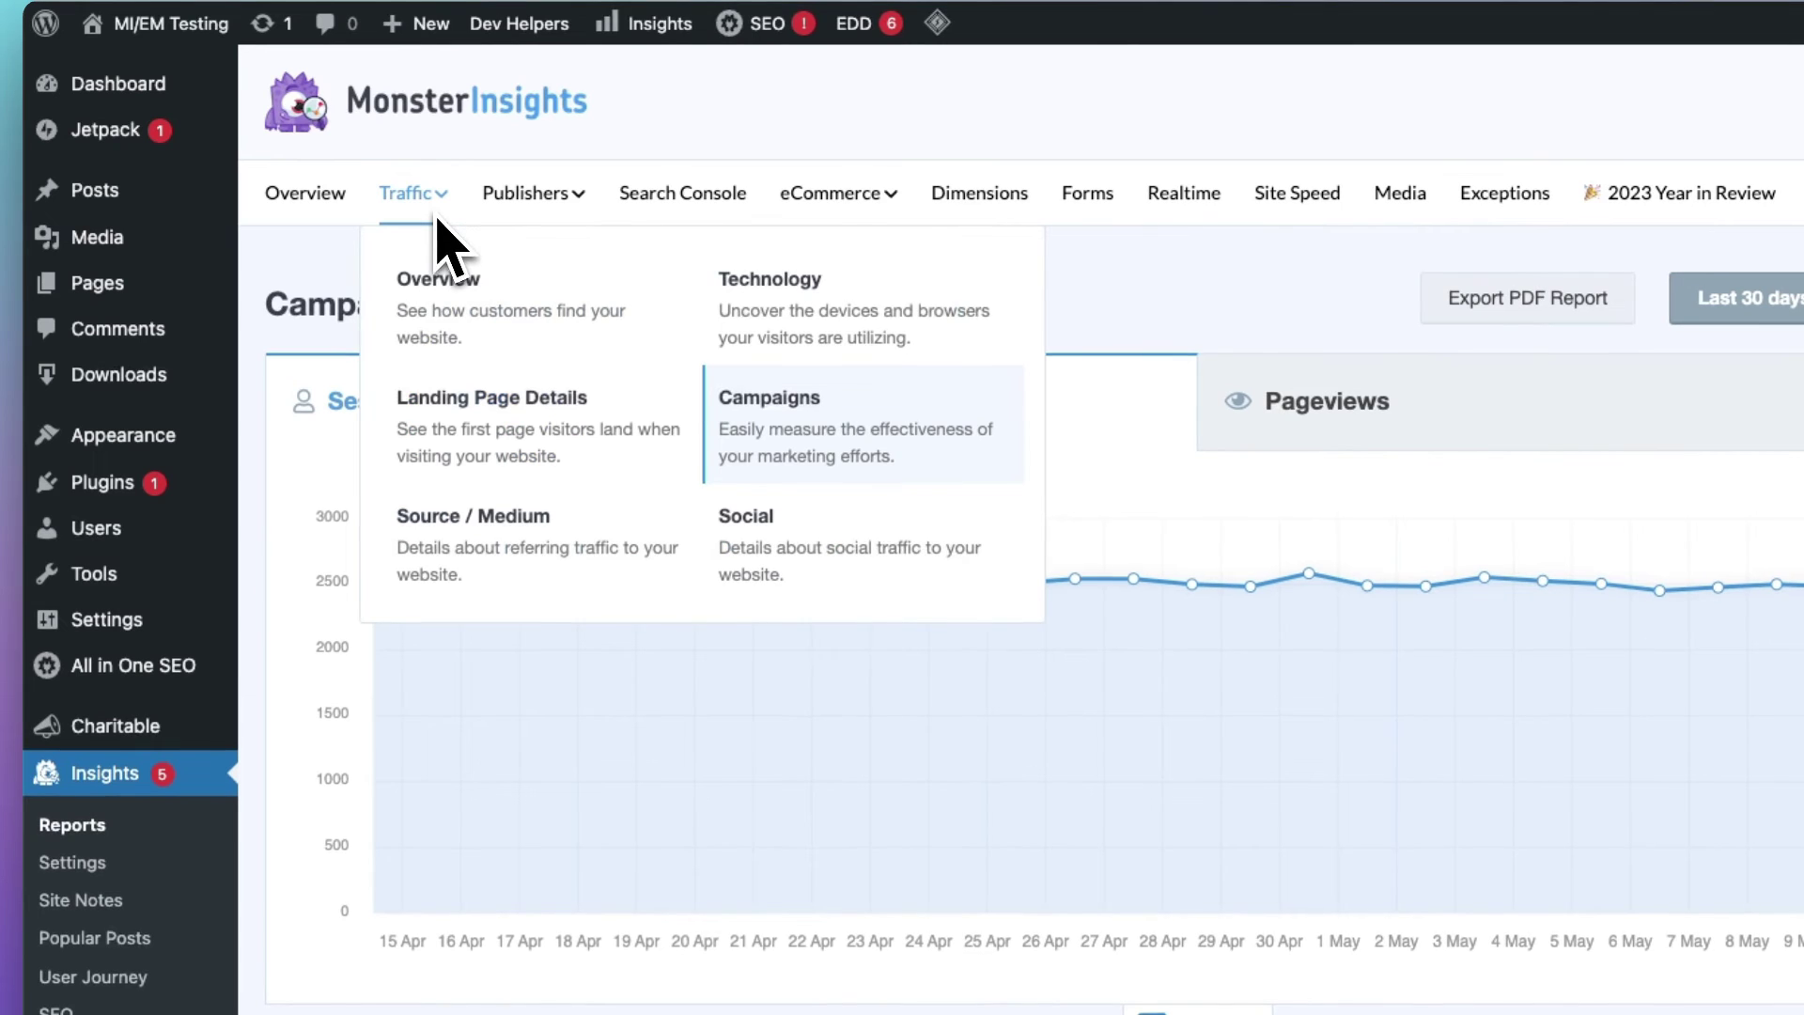
pyautogui.click(750, 517)
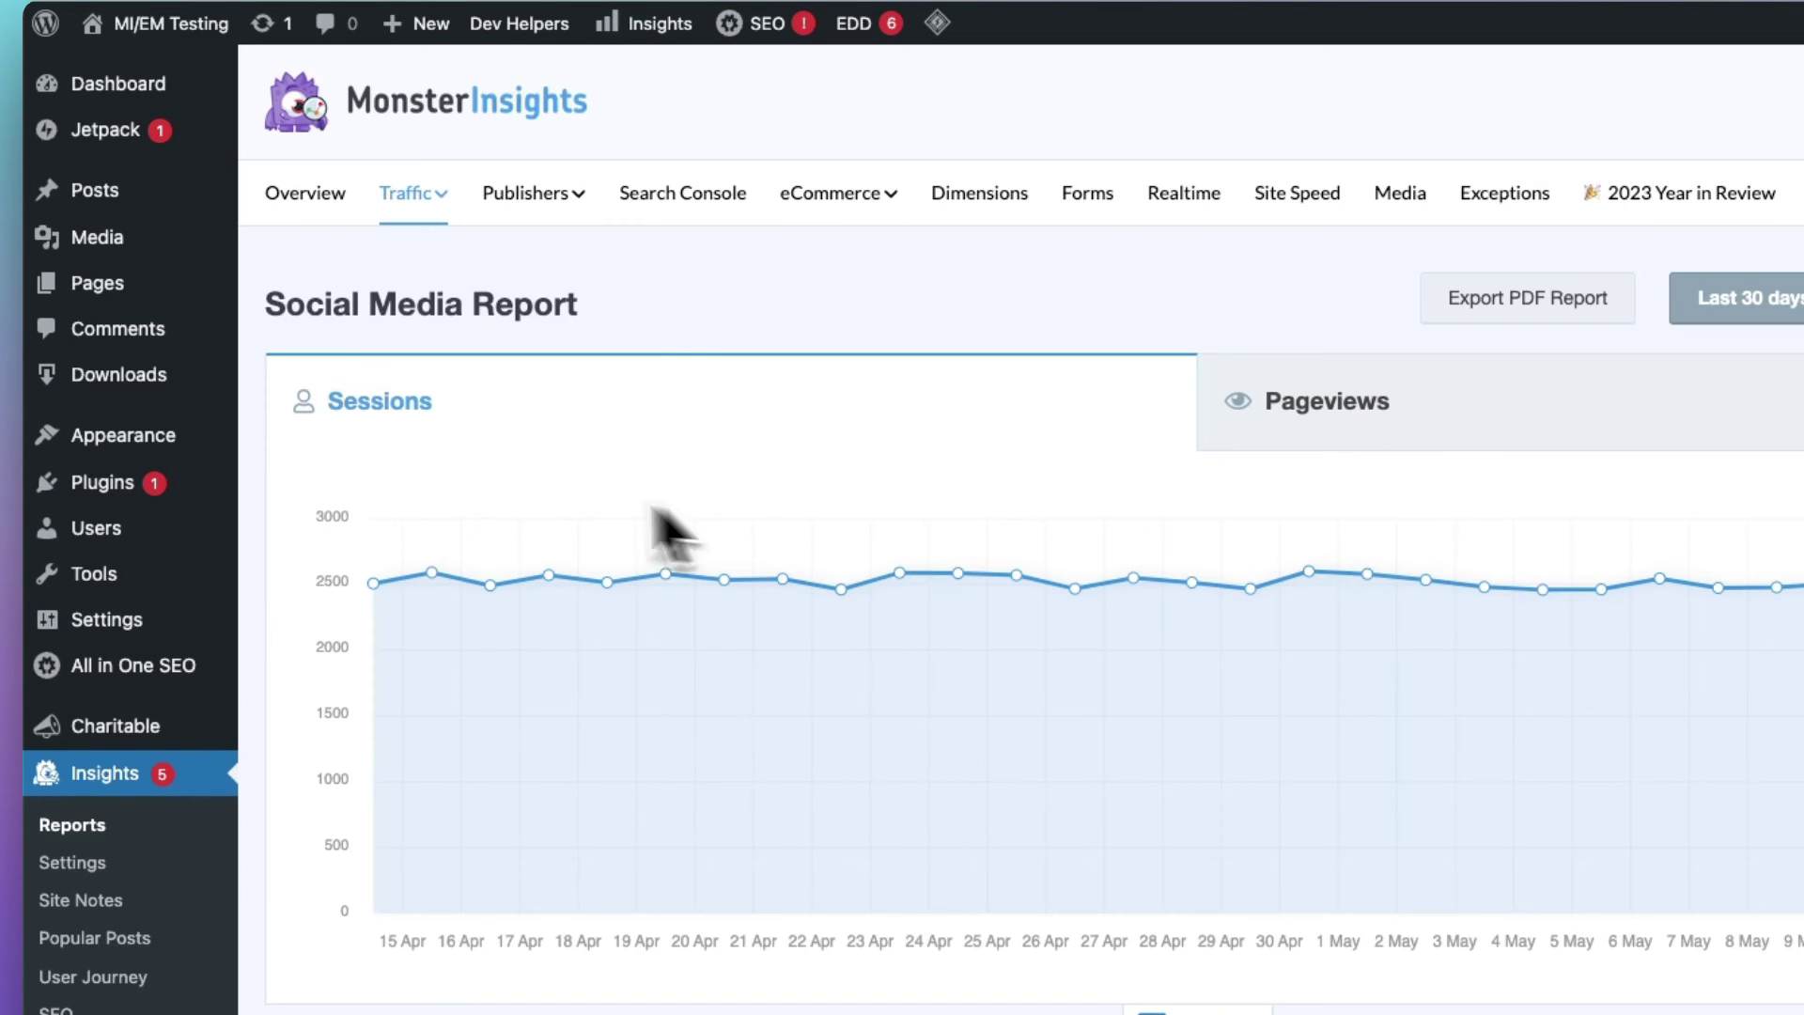
pyautogui.scroll(-2, 222, 382)
pyautogui.scroll(-4, 220, 381)
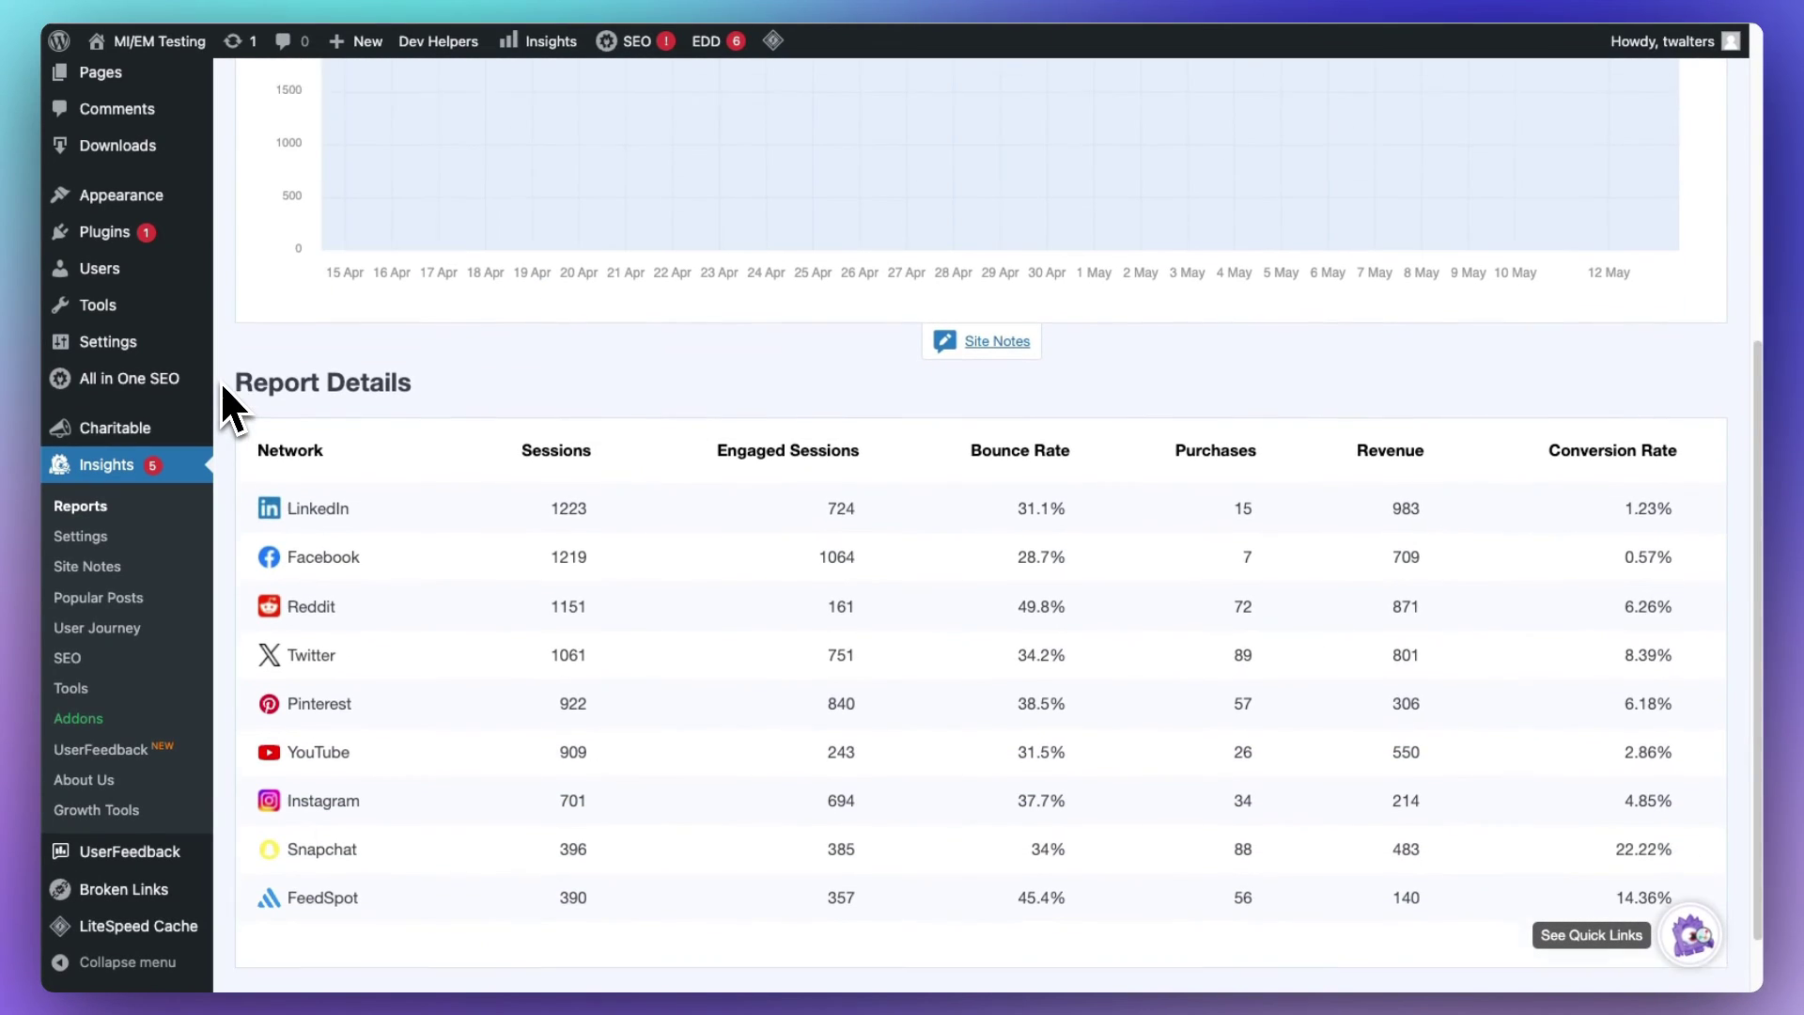
pyautogui.scroll(-1, 220, 381)
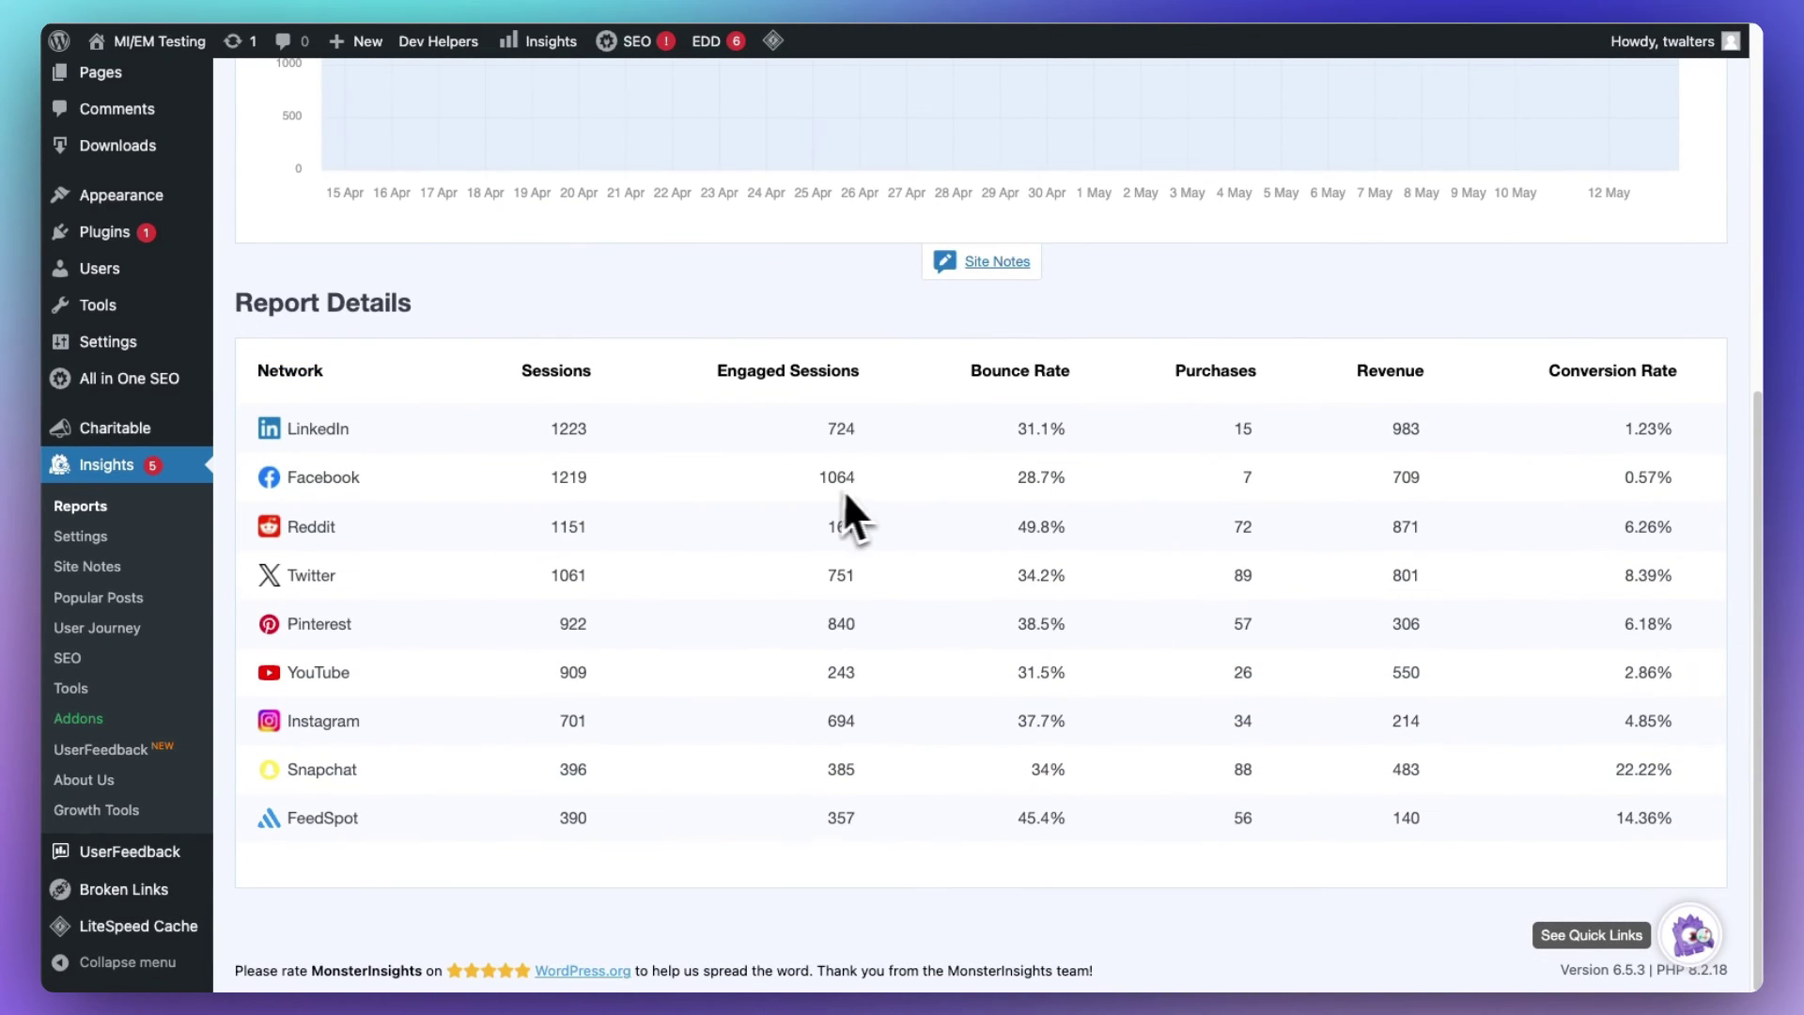